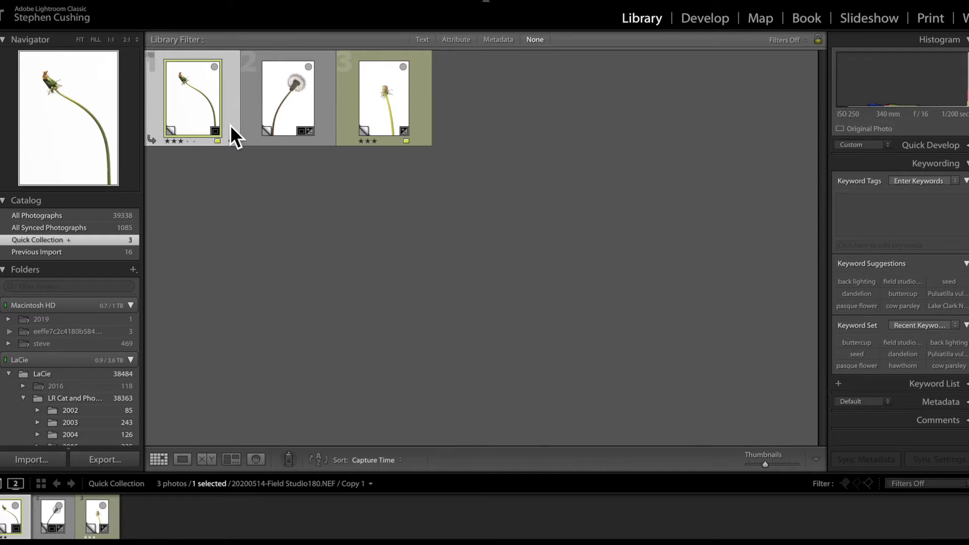
Switch the selected dandelion photo into the Develop module and show its Calibration settings.
{"action": "key", "text": "d"}
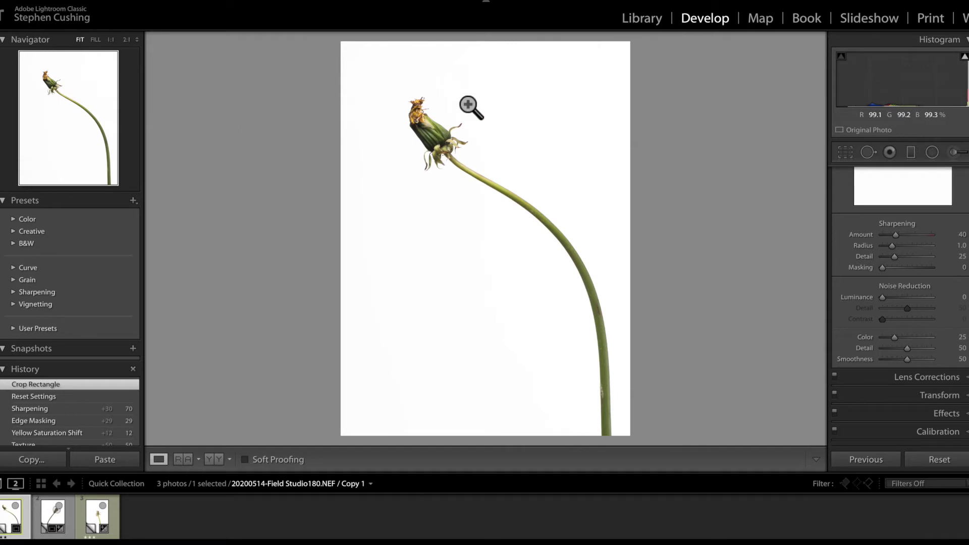
{"action": "mouse_move", "coordinate": [962, 61]}
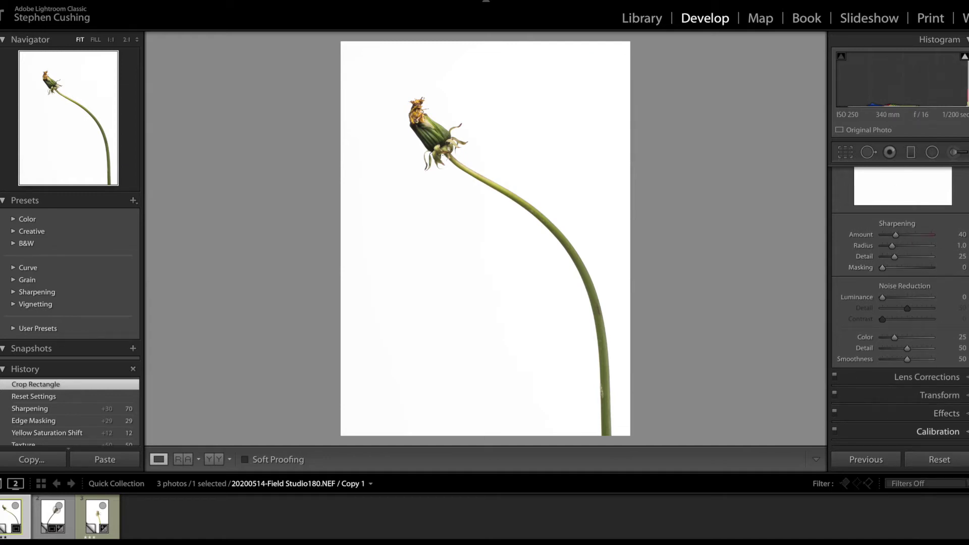
{"action": "left_click", "coordinate": [937, 432]}
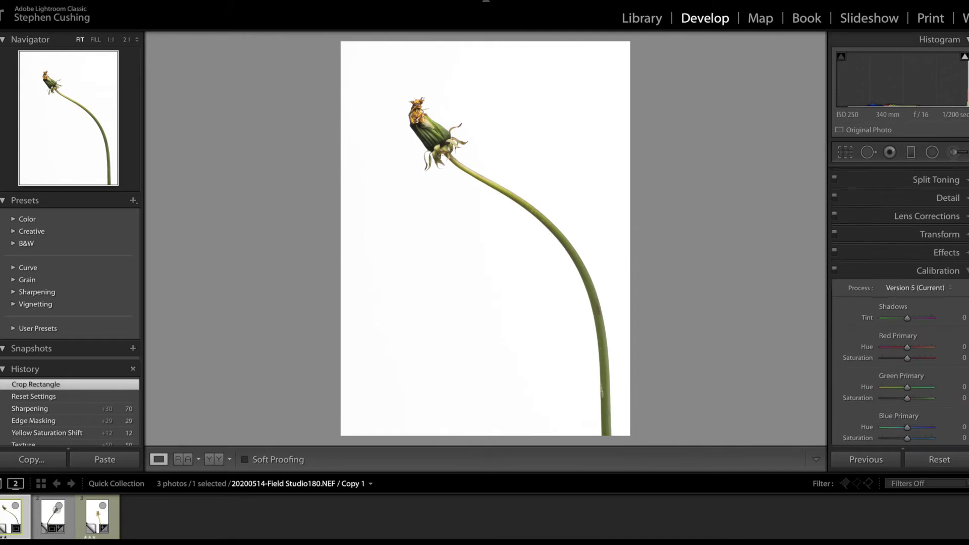
Change the process version to Version 2, then back to Version 5 (Current).
{"action": "left_click", "coordinate": [952, 292]}
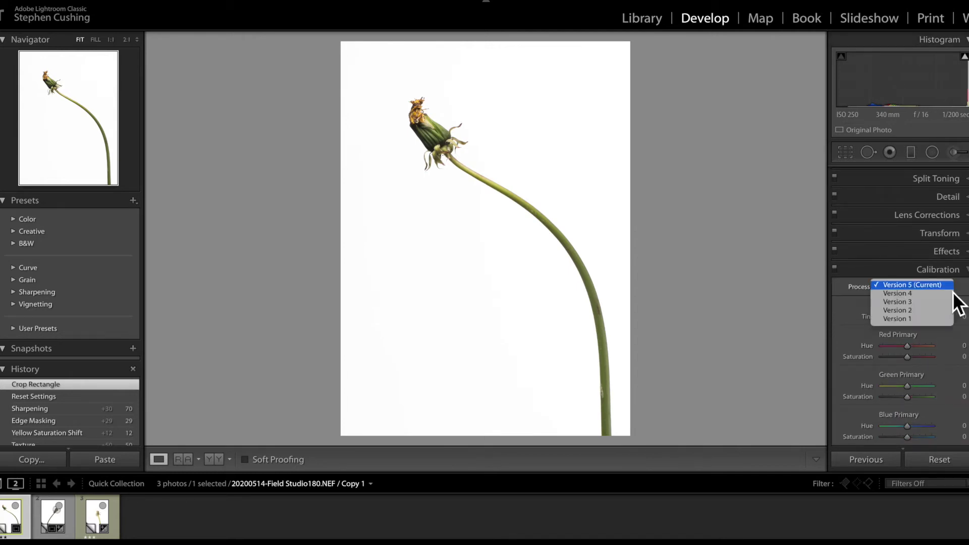
{"action": "left_click", "coordinate": [928, 313]}
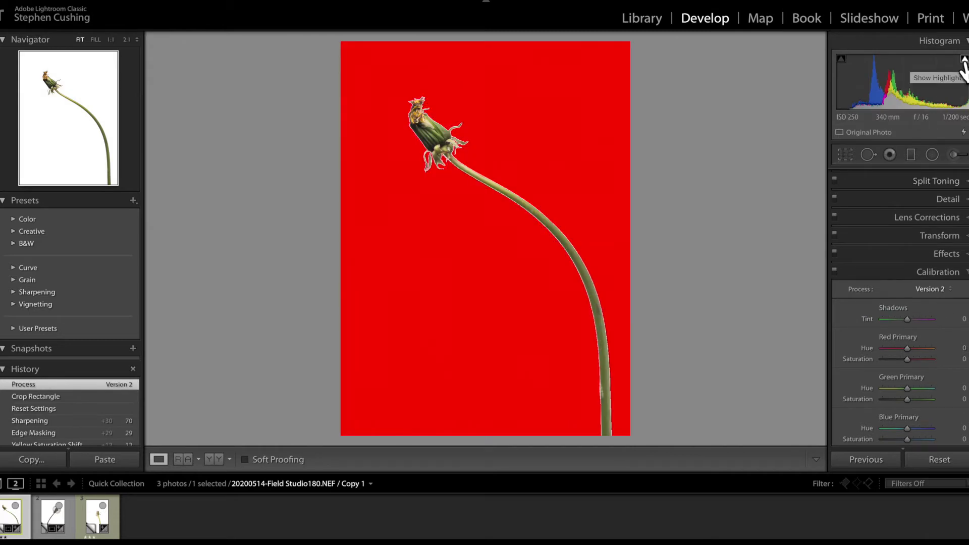
{"action": "left_click", "coordinate": [953, 292]}
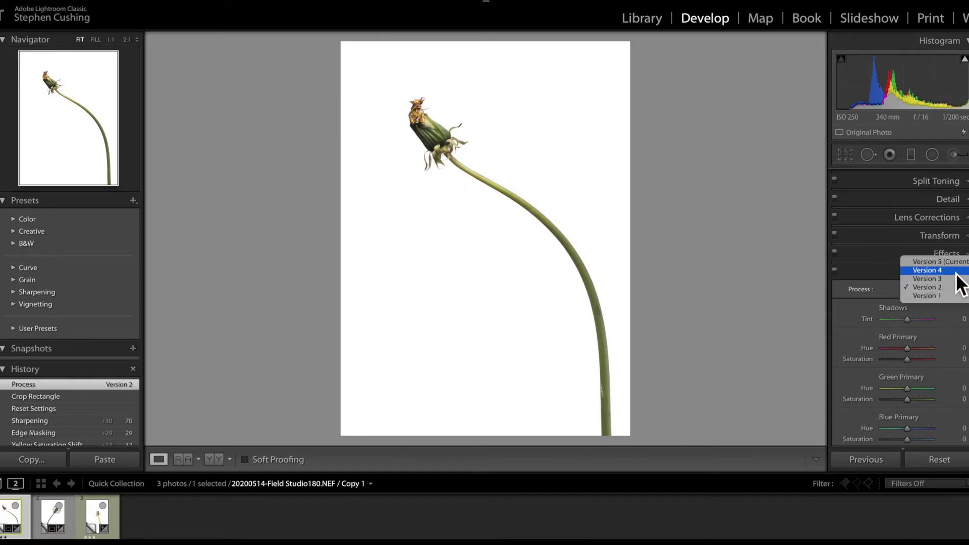
{"action": "left_click", "coordinate": [958, 269]}
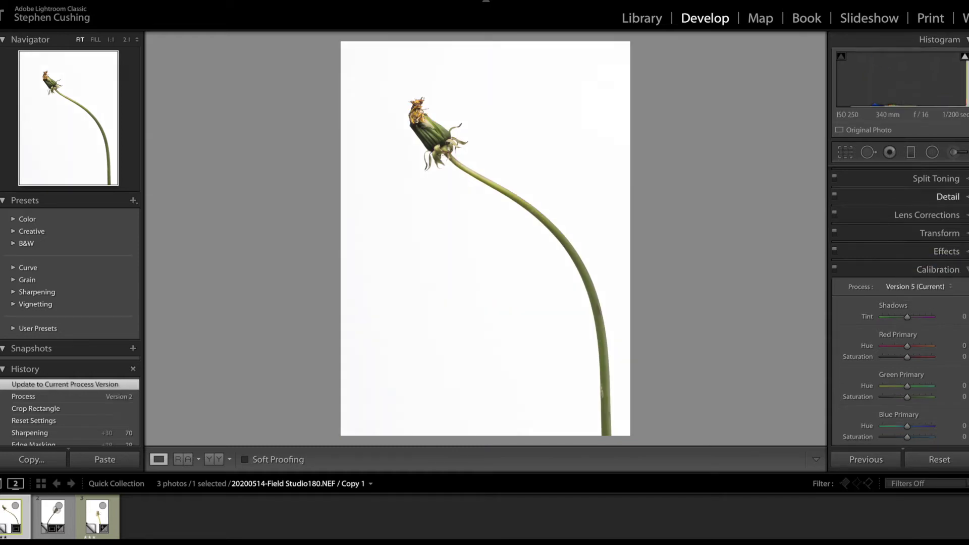
{"action": "scroll", "coordinate": [958, 303], "scroll_direction": "up", "scroll_amount": 2}
{"action": "scroll", "coordinate": [900, 310], "scroll_direction": "up", "scroll_amount": 1}
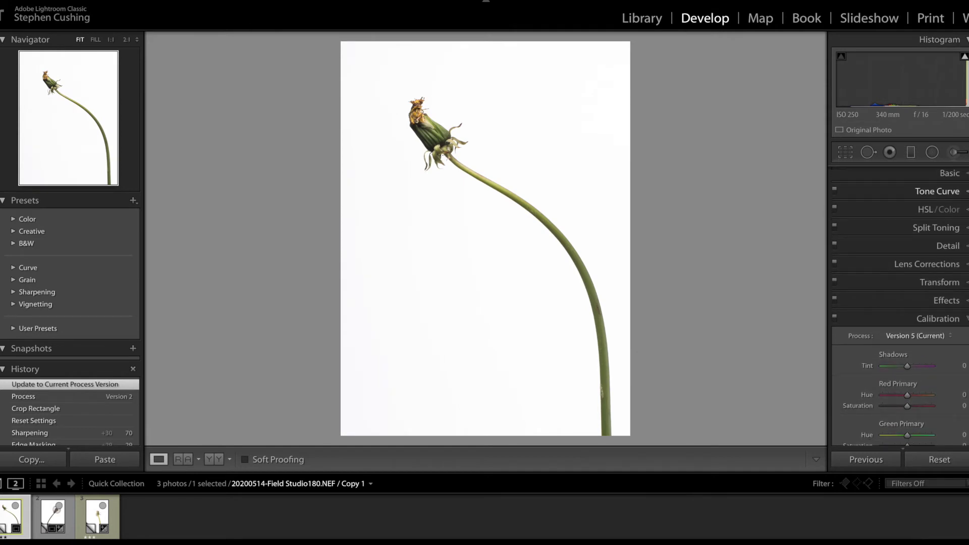
Apply the Camera Neutral profile from the Basic panel's Profile Browser.
{"action": "key", "text": "ctrl+1"}
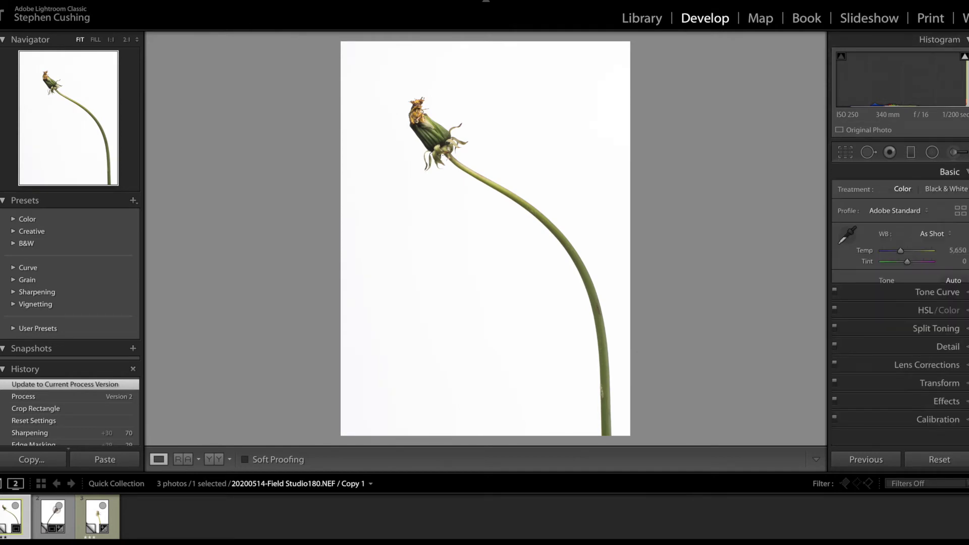
{"action": "key", "text": "ctrl+1"}
{"action": "key", "text": "ctrl+1"}
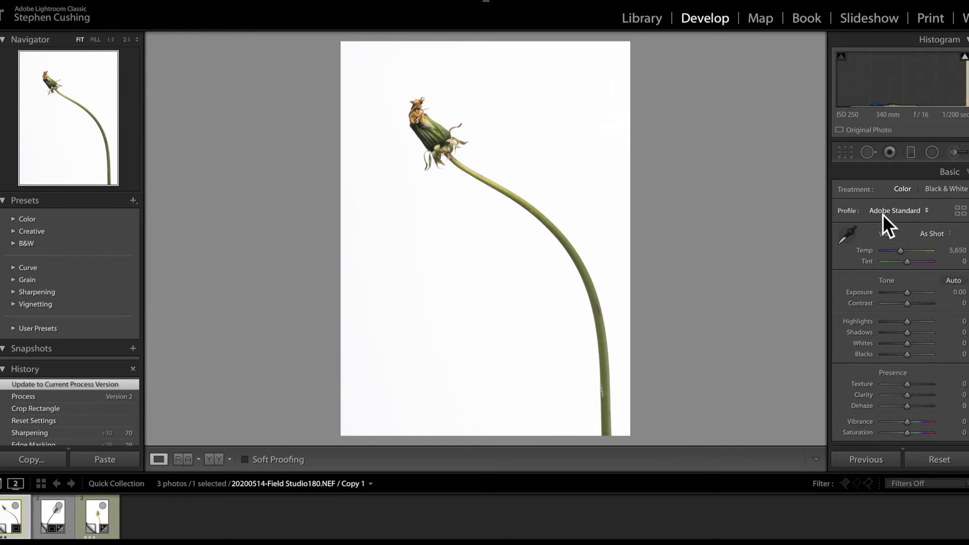
{"action": "left_click", "coordinate": [960, 211]}
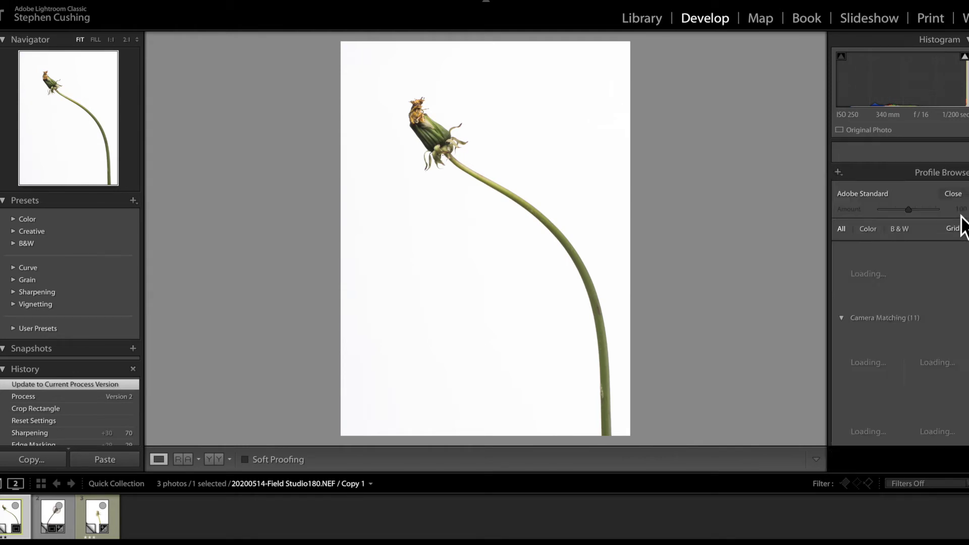
{"action": "scroll", "coordinate": [910, 304], "scroll_direction": "down", "scroll_amount": 5}
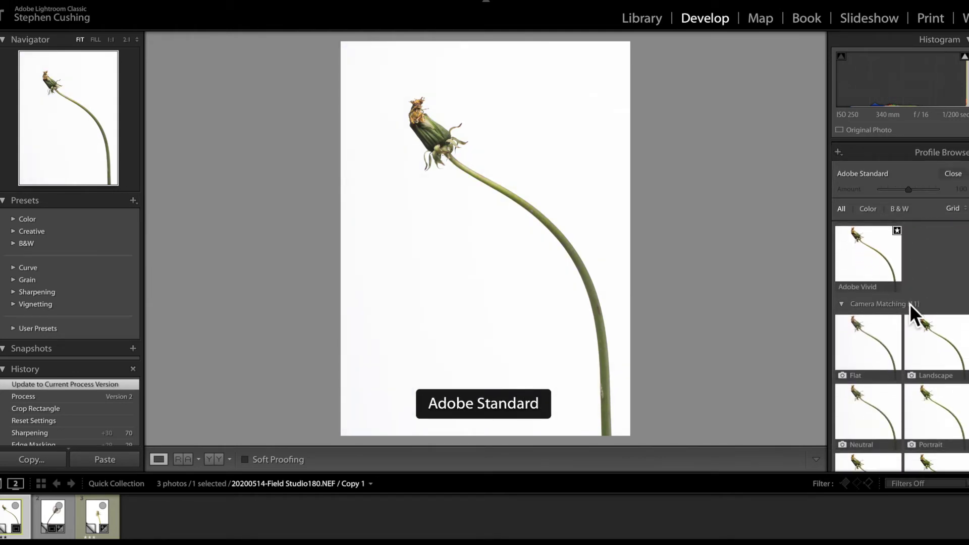
{"action": "left_click", "coordinate": [880, 389]}
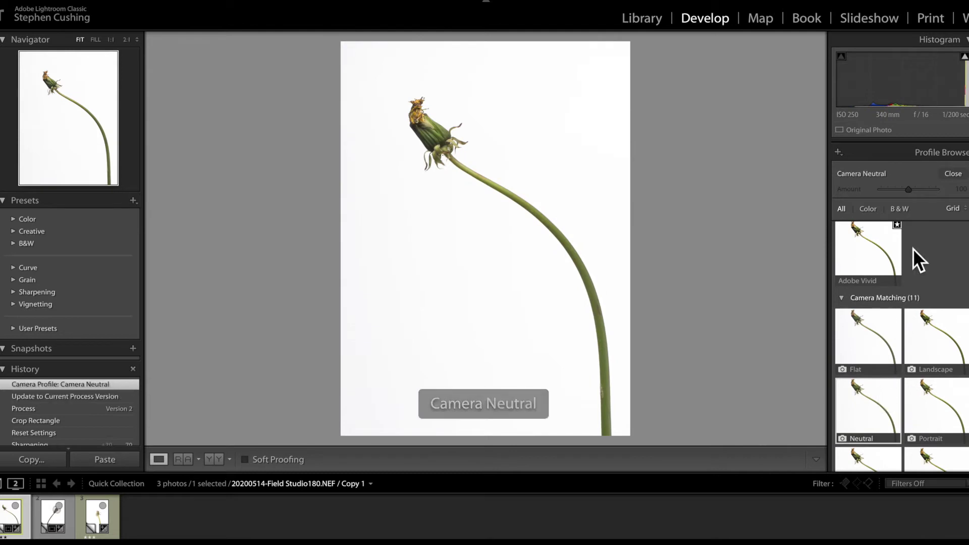
{"action": "left_click", "coordinate": [953, 174]}
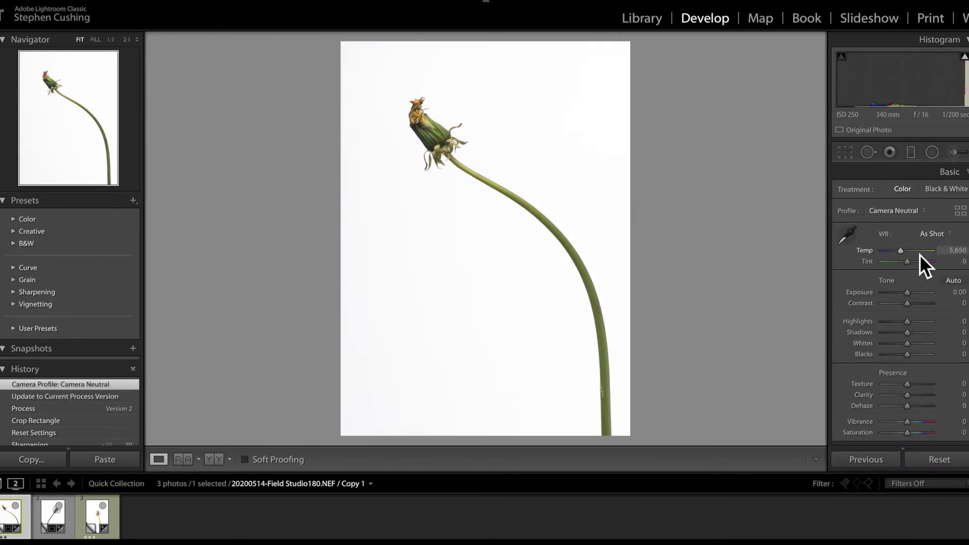
Raise Whites to +45 with the clipping preview so the background turns pure white.
{"action": "key", "text": "alt"}
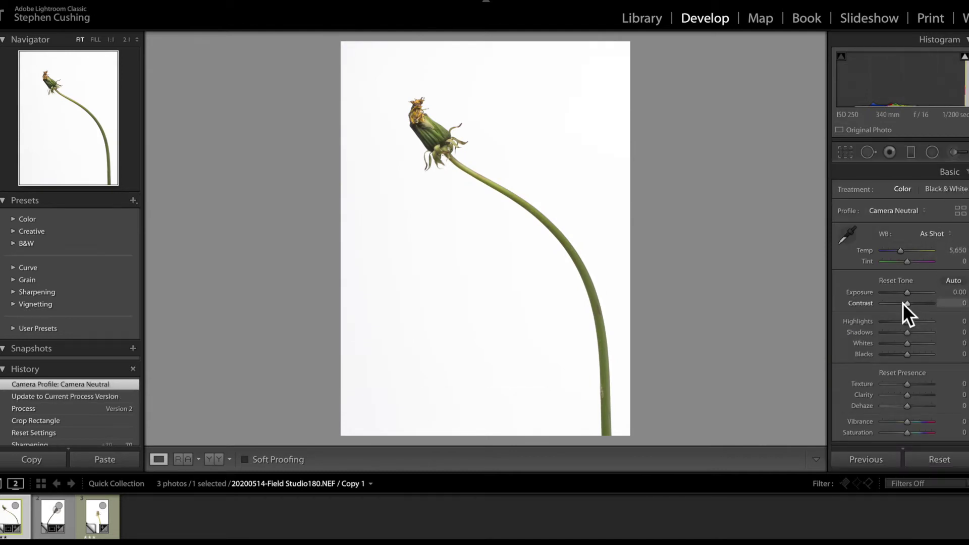
{"action": "left_click_drag", "start_coordinate": [911, 348], "coordinate": [922, 347]}
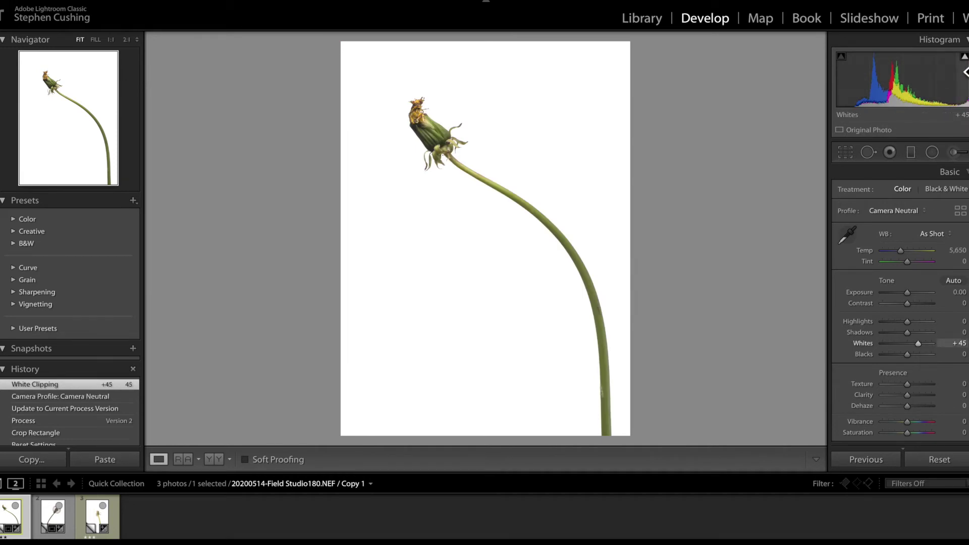
{"action": "left_click", "coordinate": [964, 57]}
{"action": "left_click", "coordinate": [964, 56]}
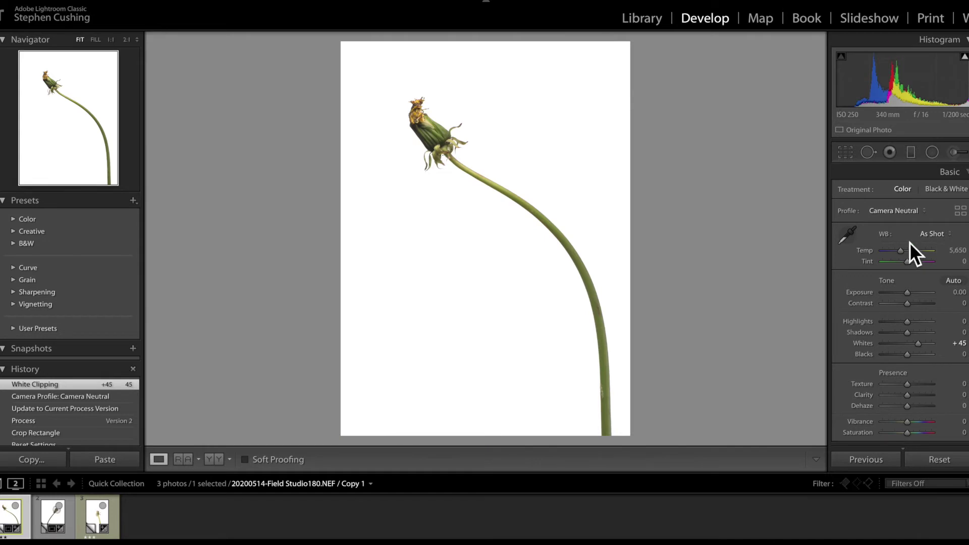
Zoom to 2:1 on the flower head and set Texture to +40.
{"action": "scroll", "coordinate": [910, 243], "scroll_direction": "down", "scroll_amount": 5}
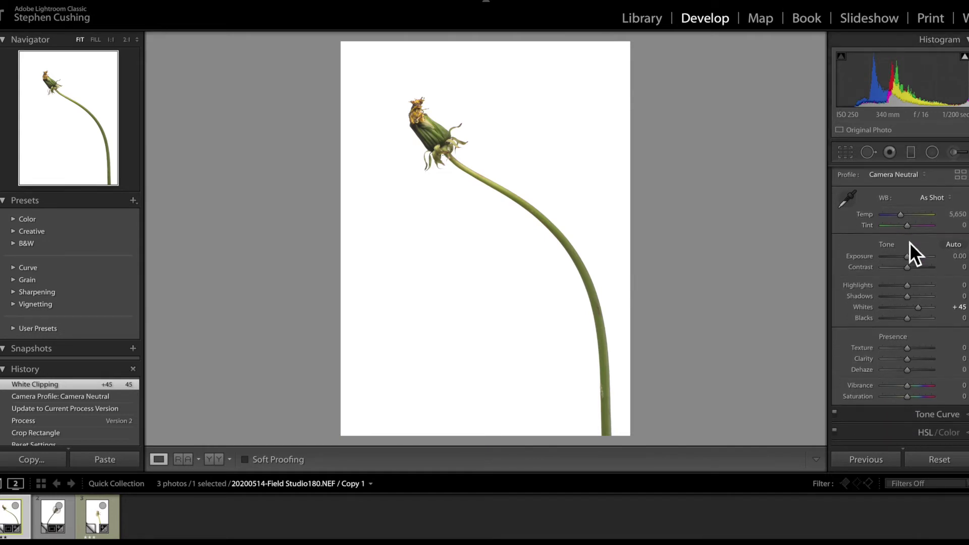
{"action": "scroll", "coordinate": [909, 242], "scroll_direction": "down", "scroll_amount": 5}
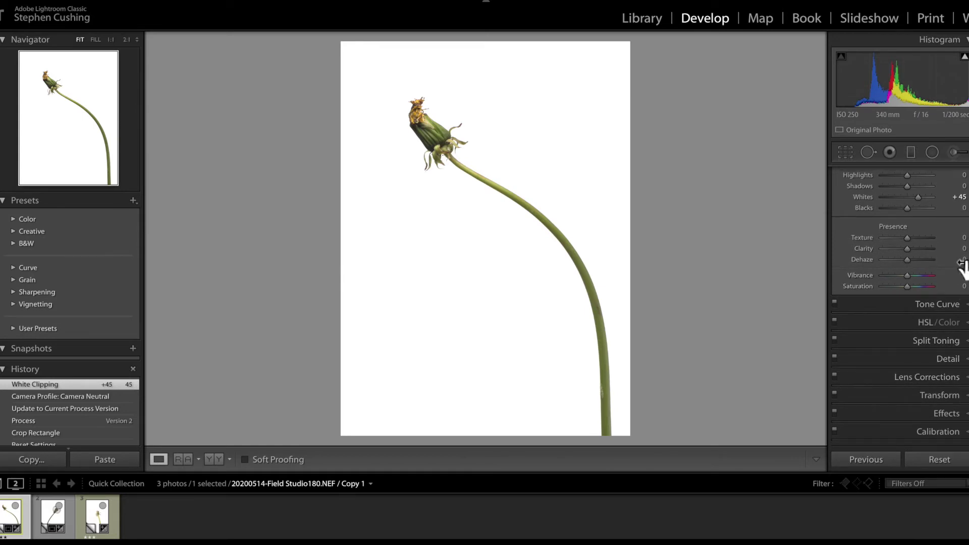
{"action": "left_click", "coordinate": [441, 148]}
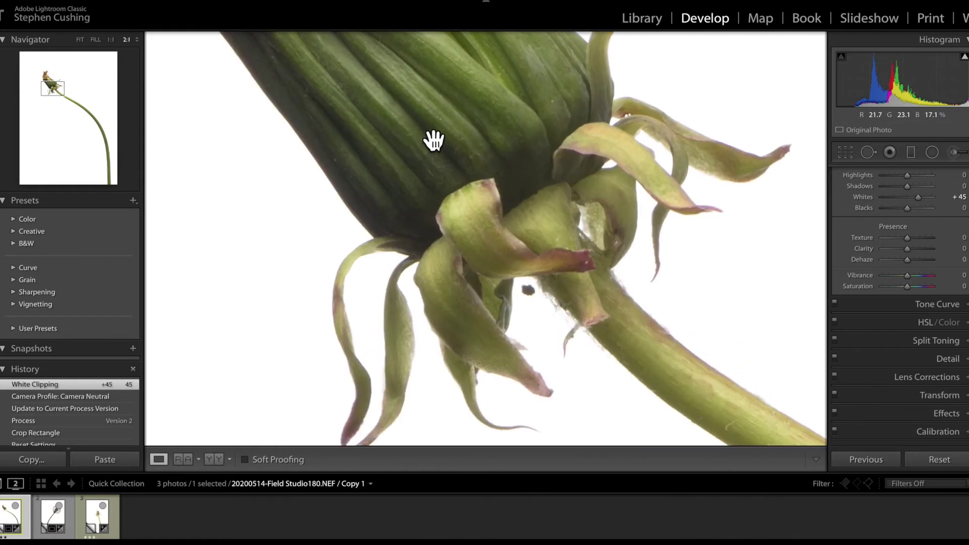
{"action": "left_click", "coordinate": [958, 237]}
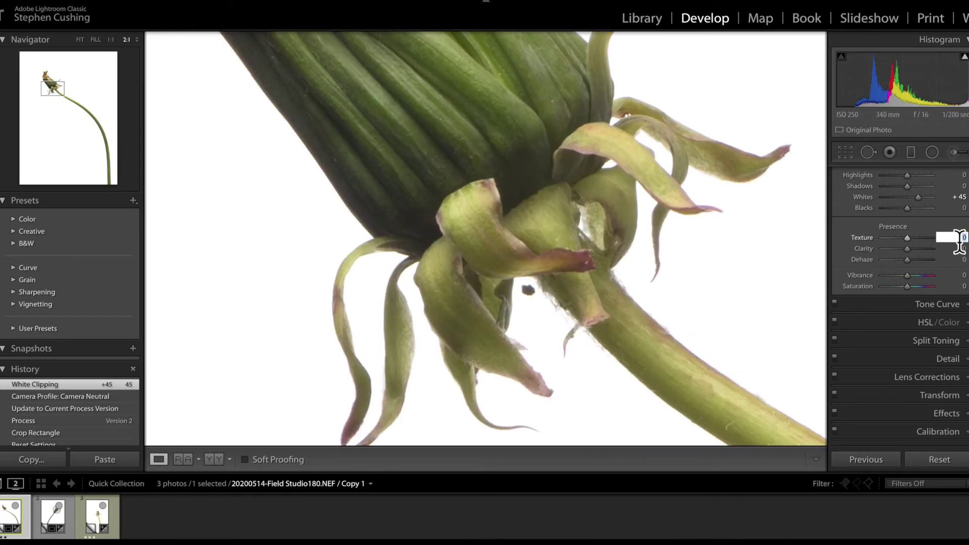
{"action": "type", "text": "30"}
{"action": "key", "text": "Return"}
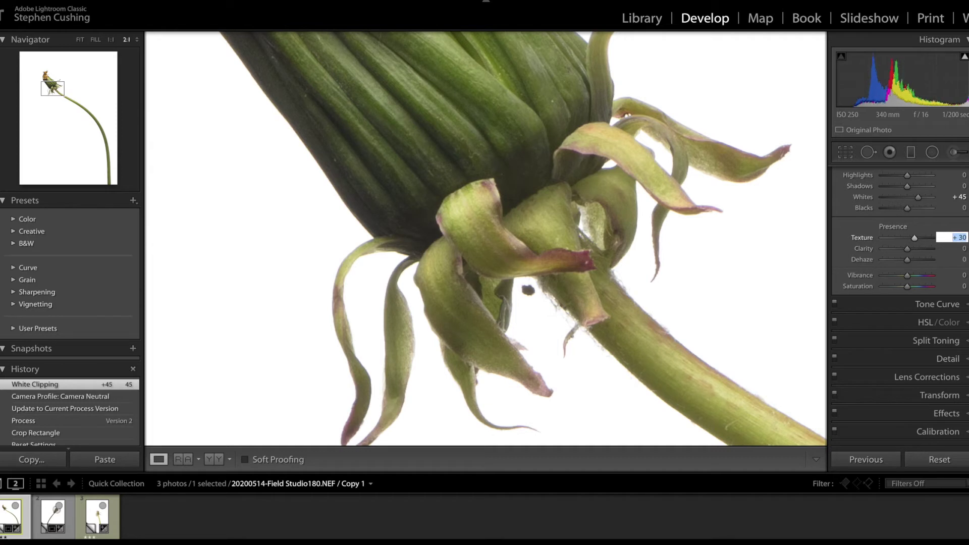
{"action": "type", "text": "40"}
{"action": "key", "text": "Return"}
Return to Fit view and enable the HSL Saturation targeted adjustment tool.
{"action": "left_click", "coordinate": [525, 123]}
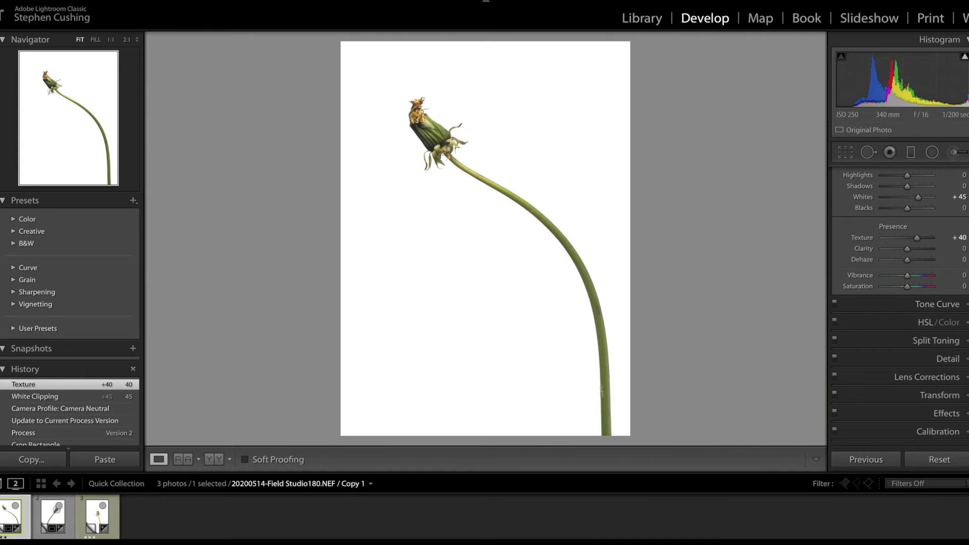
{"action": "left_click", "coordinate": [938, 322]}
{"action": "left_click", "coordinate": [844, 249]}
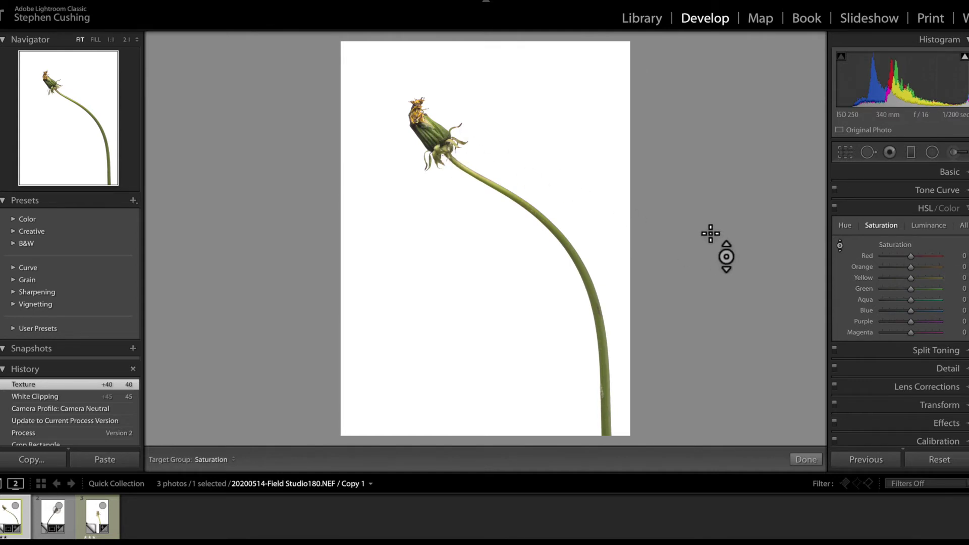
Collapse HSL and set Detail sharpening Masking to 32 using the masking preview.
{"action": "left_click", "coordinate": [966, 208]}
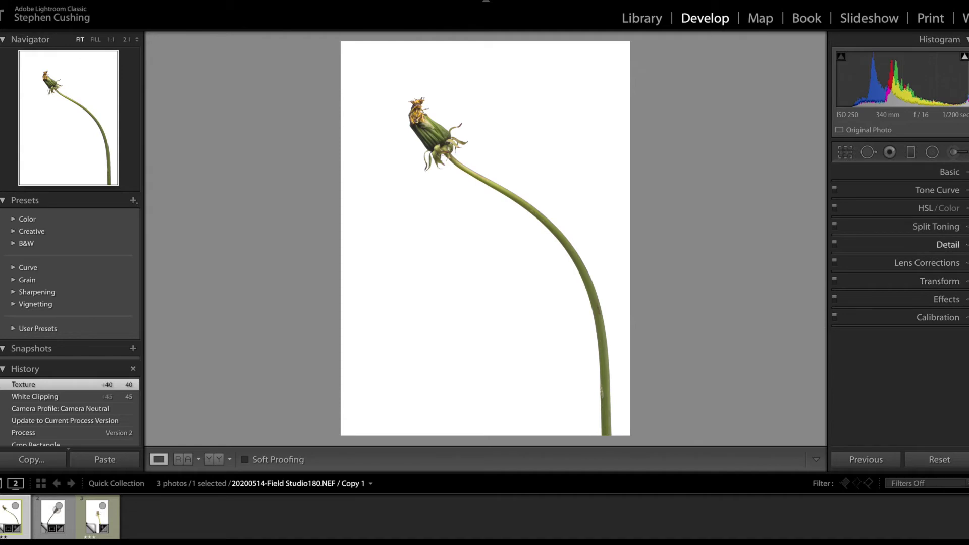
{"action": "left_click", "coordinate": [966, 244]}
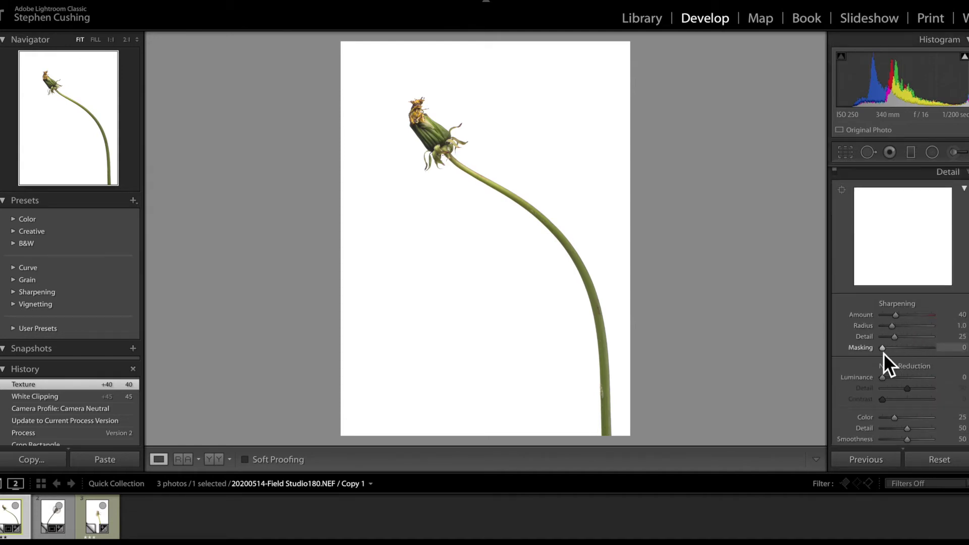
{"action": "key", "text": "alt"}
{"action": "left_click_drag", "start_coordinate": [883, 353], "coordinate": [899, 353]}
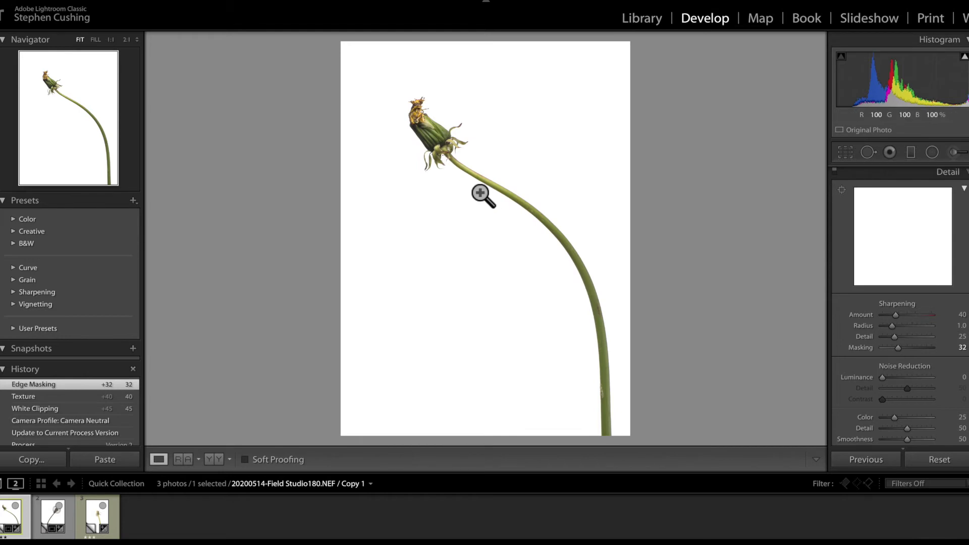
Set sharpening Amount to 70 at 2:1 zoom, then return to Fit and the Library.
{"action": "left_click", "coordinate": [480, 193]}
{"action": "left_click", "coordinate": [959, 315]}
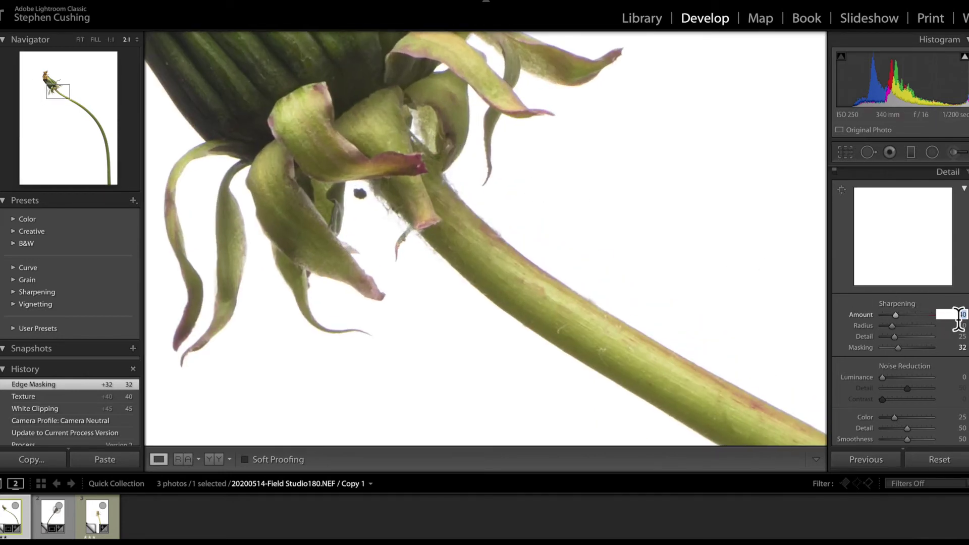
{"action": "type", "text": "50"}
{"action": "key", "text": "Return"}
{"action": "type", "text": "60"}
{"action": "key", "text": "Return"}
{"action": "type", "text": "70"}
{"action": "key", "text": "Return"}
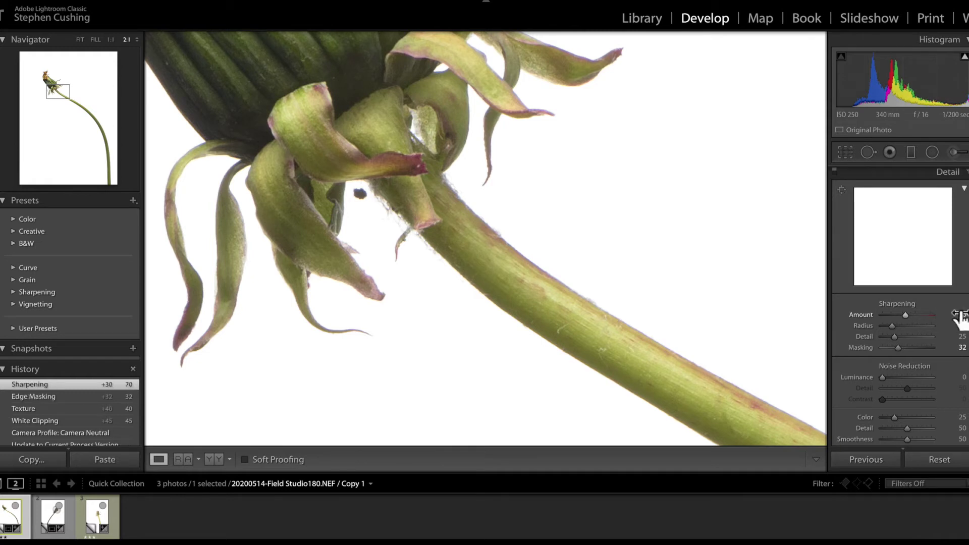
{"action": "left_click", "coordinate": [730, 283]}
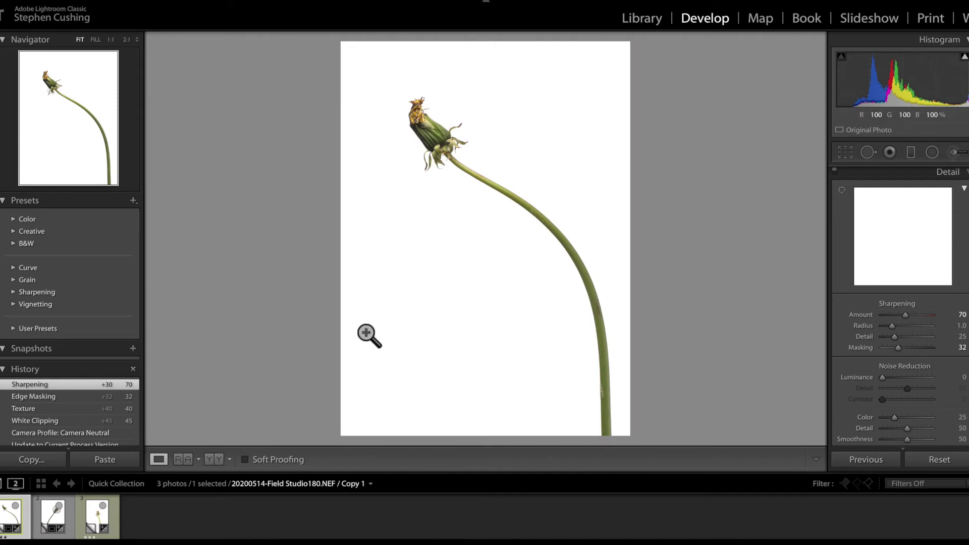
{"action": "key", "text": "e"}
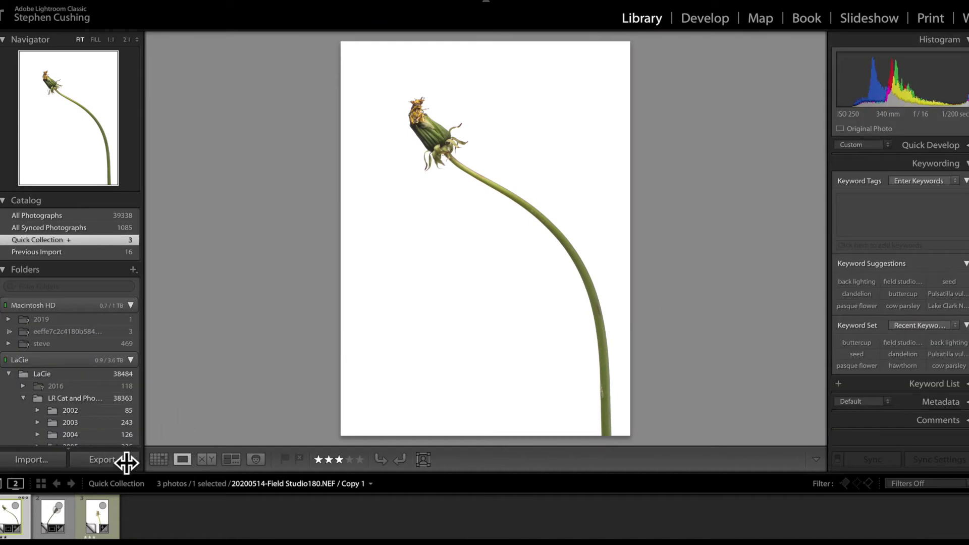
Export the dandelion copy with the Field Studio user preset as an 8-bit Adobe RGB TIFF.
{"action": "left_click", "coordinate": [113, 461]}
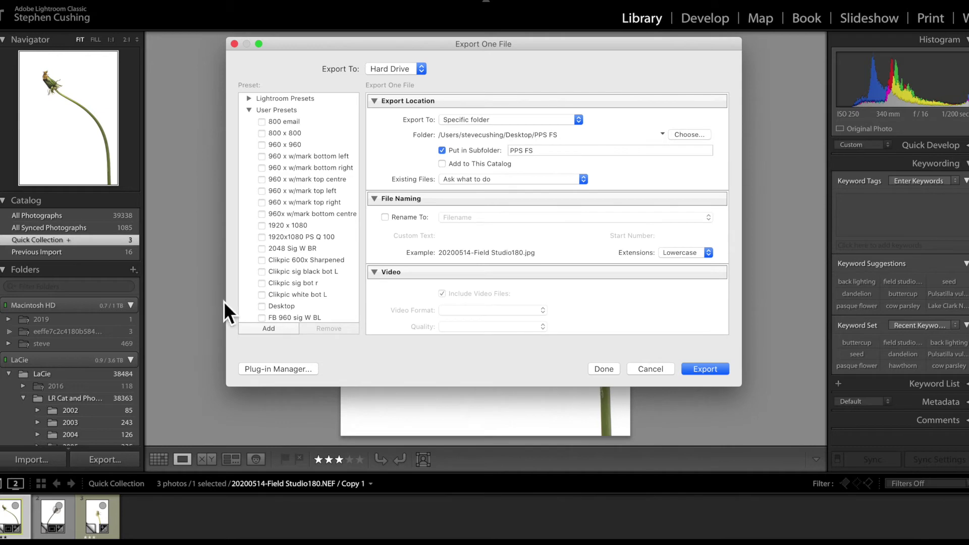
{"action": "scroll", "coordinate": [281, 271], "scroll_direction": "down", "scroll_amount": 5}
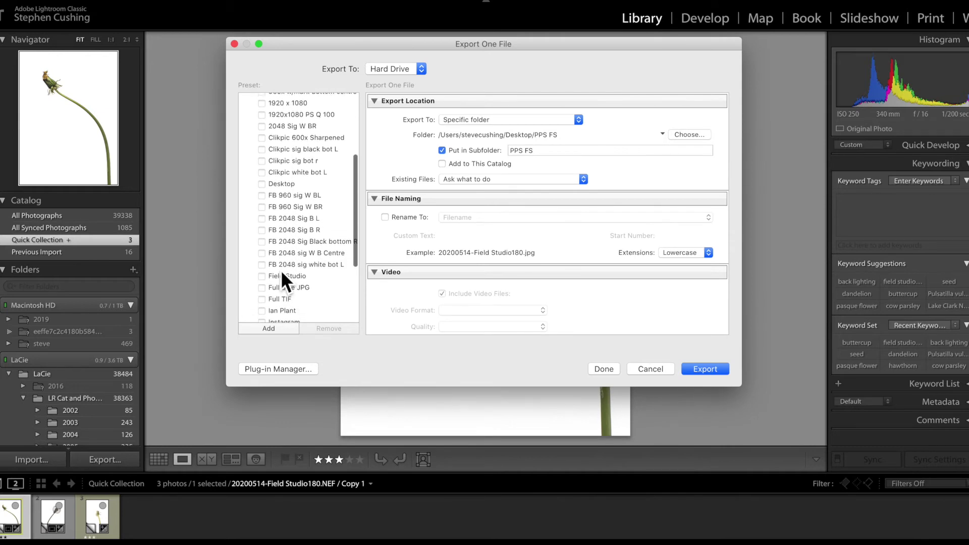
{"action": "left_click", "coordinate": [283, 274]}
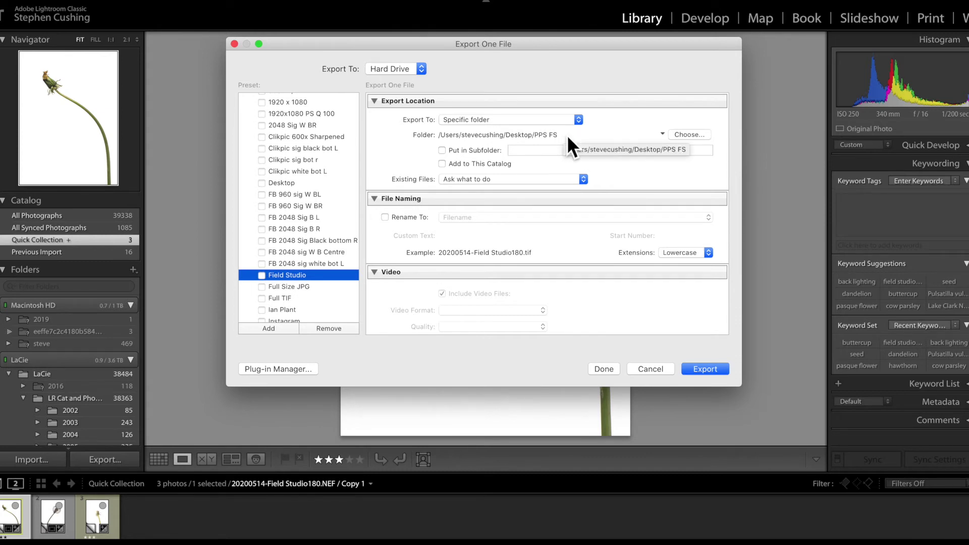
{"action": "scroll", "coordinate": [567, 135], "scroll_direction": "down", "scroll_amount": 5}
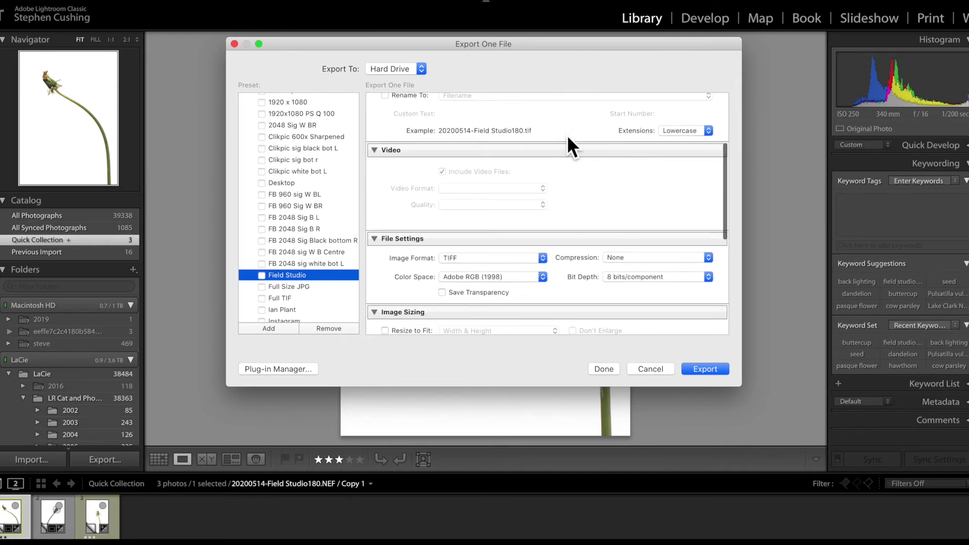
{"action": "scroll", "coordinate": [567, 136], "scroll_direction": "down", "scroll_amount": 2}
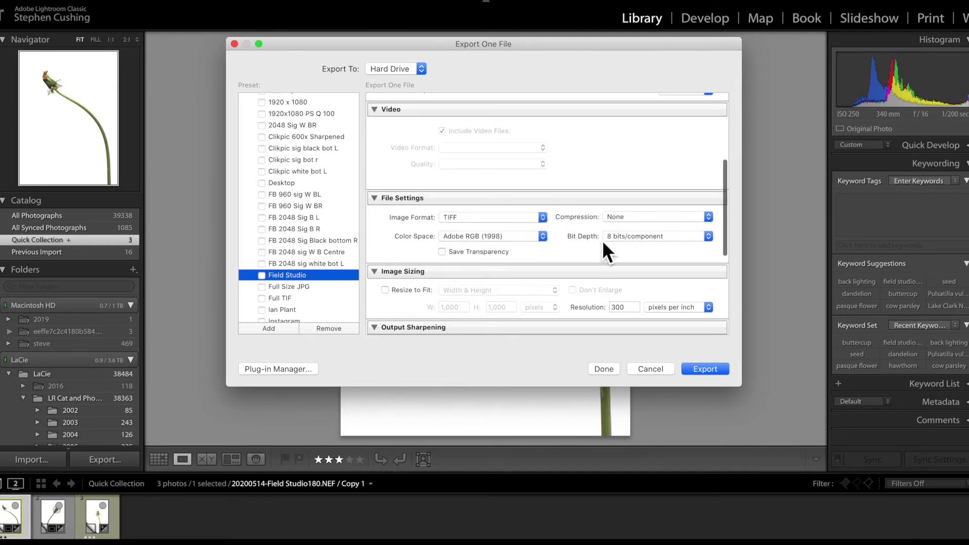
{"action": "scroll", "coordinate": [552, 230], "scroll_direction": "down", "scroll_amount": 6}
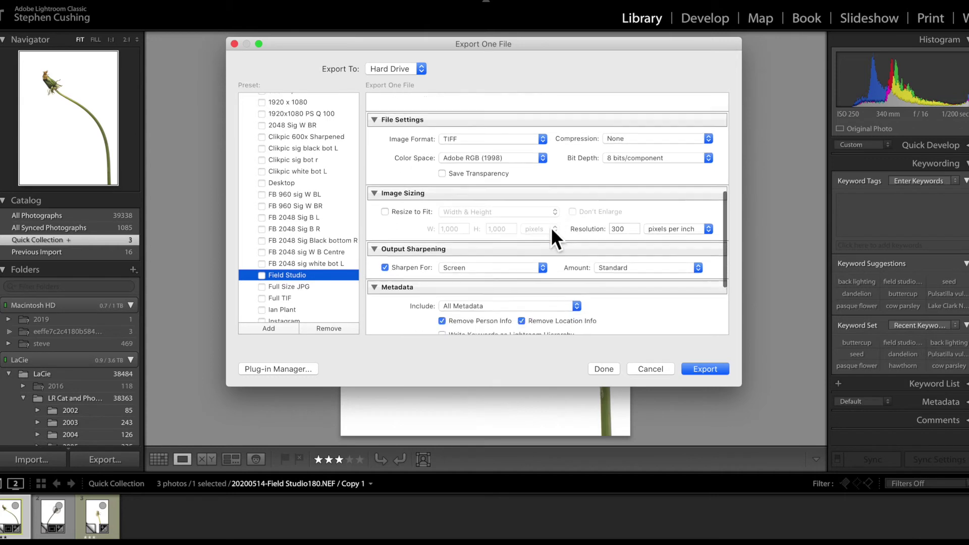
{"action": "scroll", "coordinate": [550, 226], "scroll_direction": "down", "scroll_amount": 2}
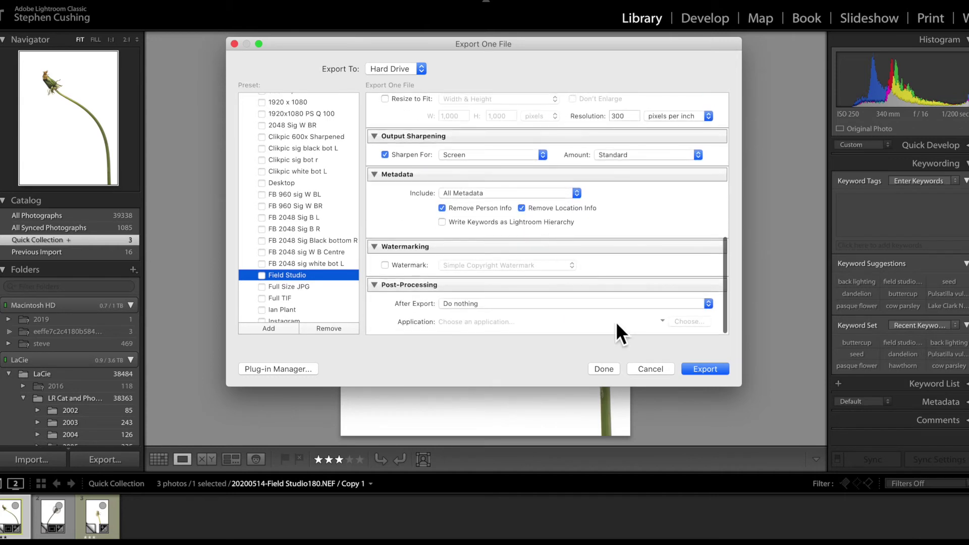
{"action": "left_click", "coordinate": [695, 370]}
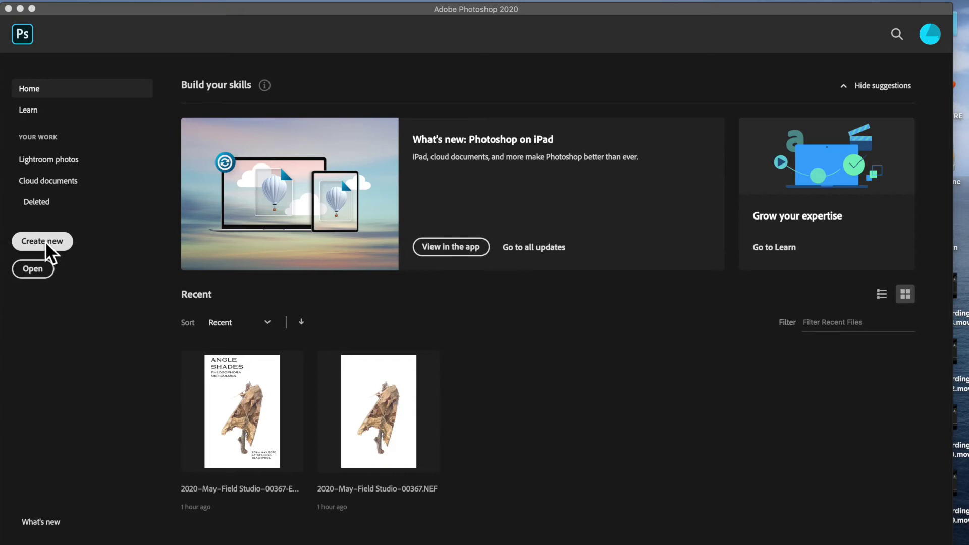
Create a new document from the Custom 9000×6000 px recent preset.
{"action": "left_click", "coordinate": [44, 241]}
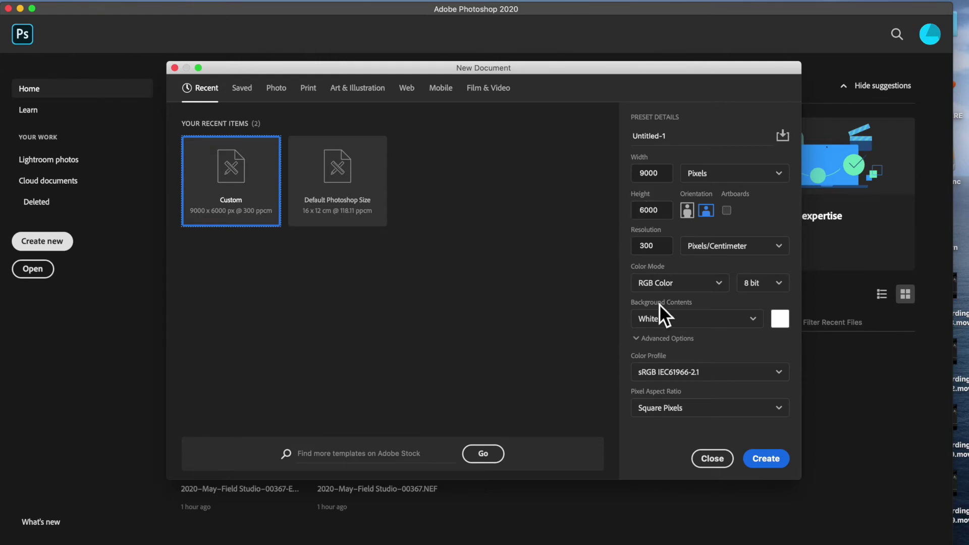
{"action": "left_click", "coordinate": [764, 459]}
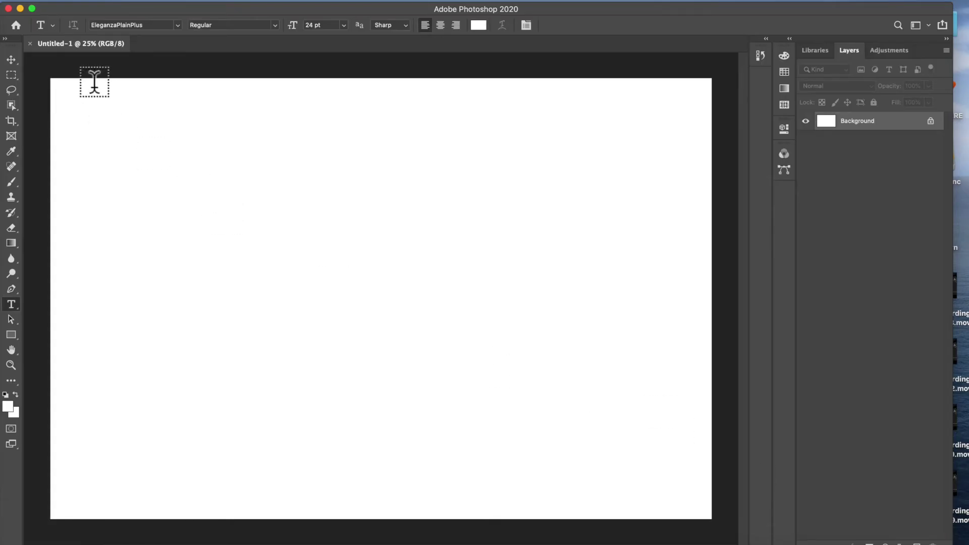
Place 20200514-Field Studio180.tif as an embedded layer, moved right of canvas centre.
{"action": "left_click", "coordinate": [88, 1]}
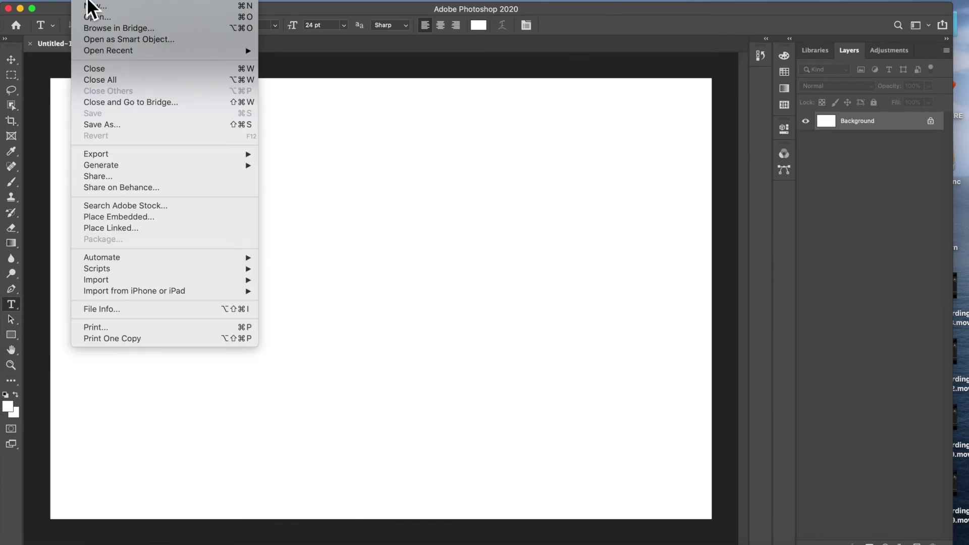
{"action": "left_click", "coordinate": [105, 217]}
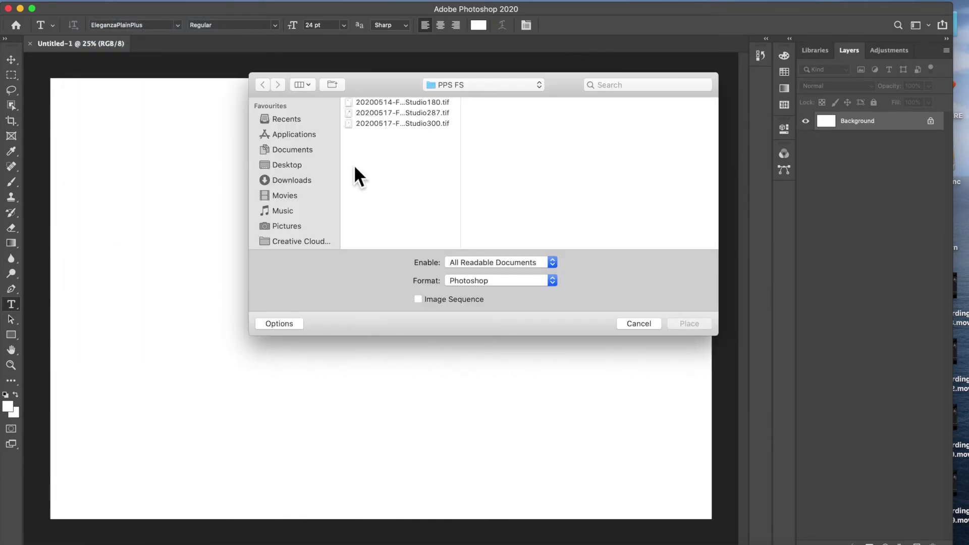
{"action": "left_click", "coordinate": [426, 103]}
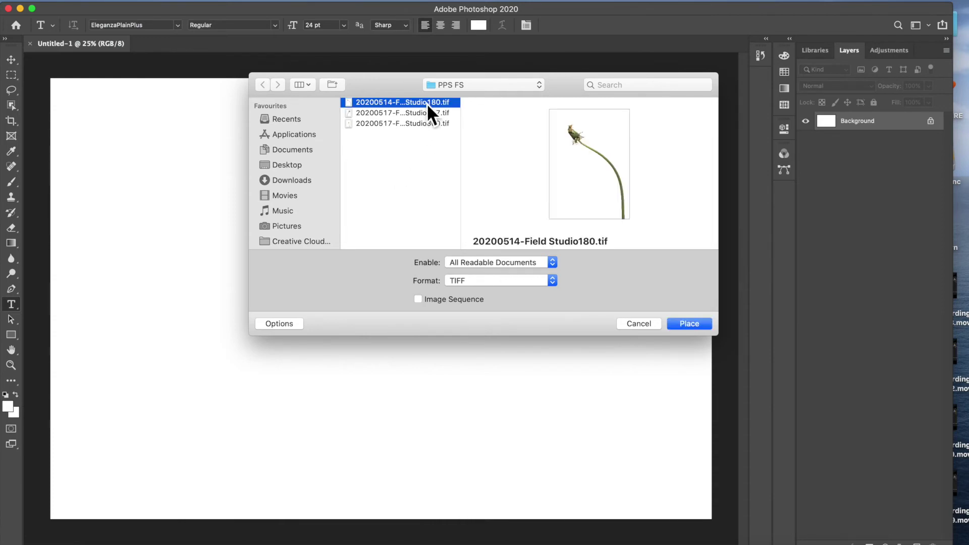
{"action": "left_click", "coordinate": [680, 321]}
{"action": "left_click_drag", "start_coordinate": [497, 318], "coordinate": [618, 319]}
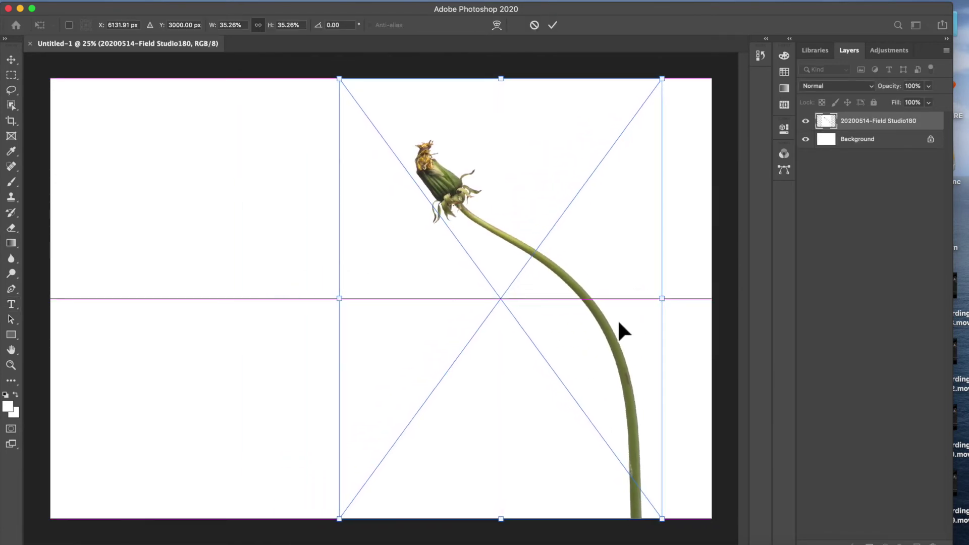
{"action": "left_click", "coordinate": [552, 25]}
{"action": "key", "text": "t"}
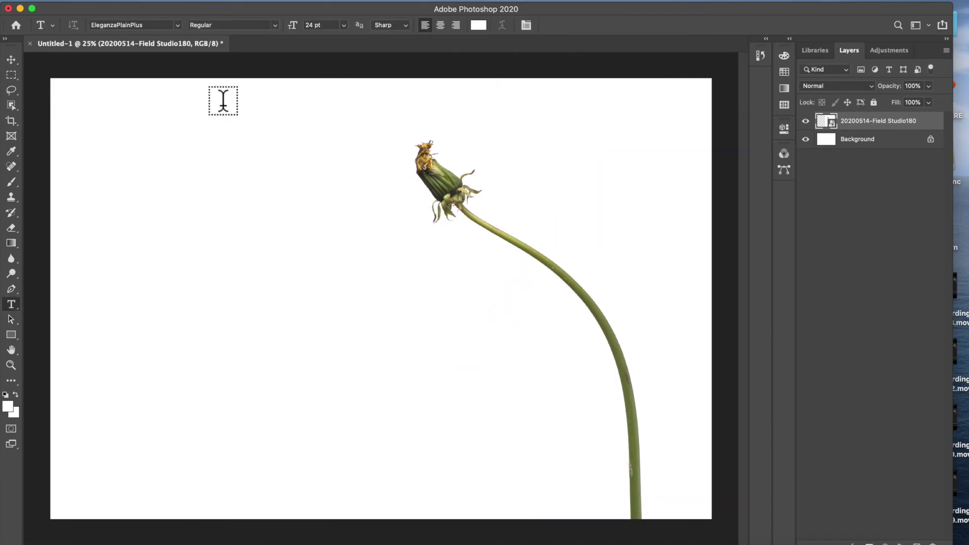
{"action": "left_click", "coordinate": [94, 3]}
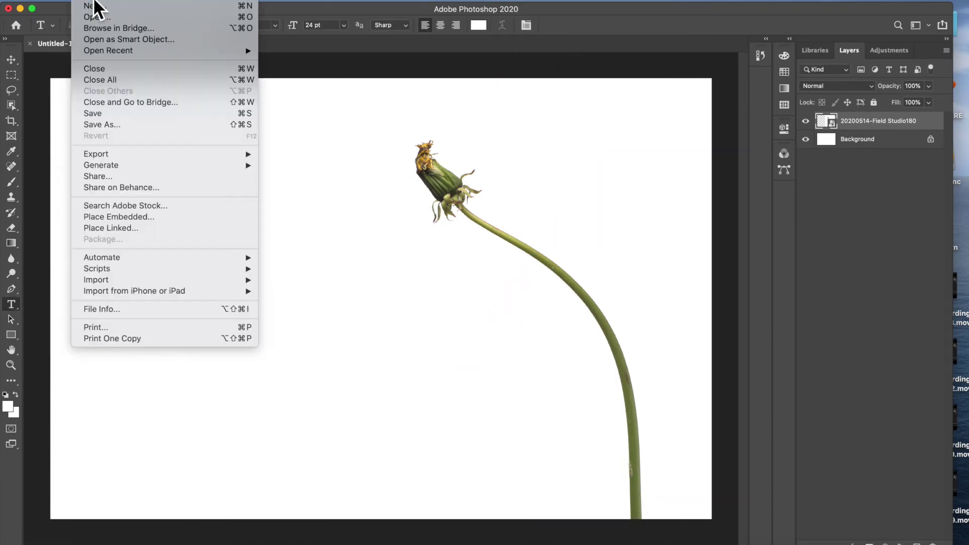
Place 20200517-Field Studio287 with Darker Color blending and move it to the canvas's left side.
{"action": "left_click", "coordinate": [113, 217]}
{"action": "double_click", "coordinate": [362, 112]}
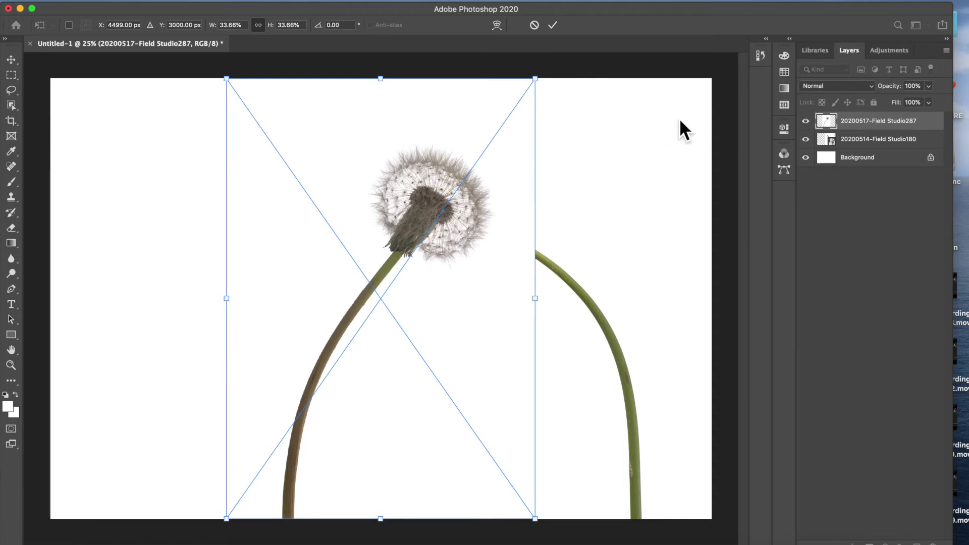
{"action": "left_click", "coordinate": [872, 90]}
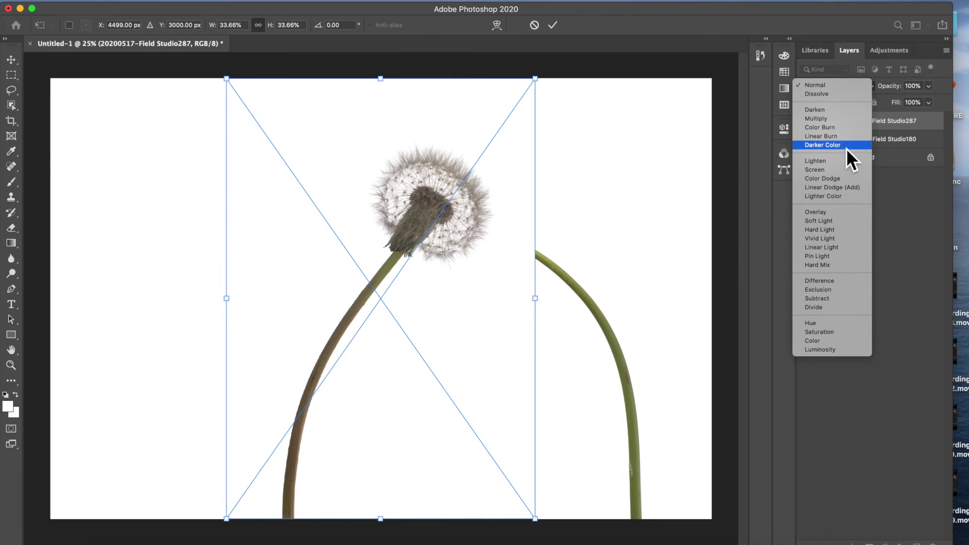
{"action": "left_click", "coordinate": [846, 146]}
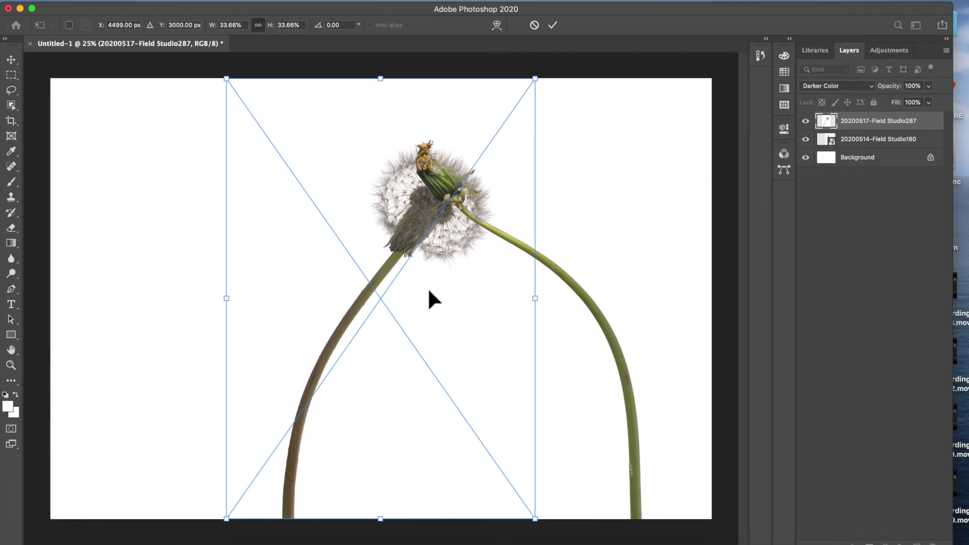
{"action": "left_click_drag", "start_coordinate": [428, 291], "coordinate": [270, 288]}
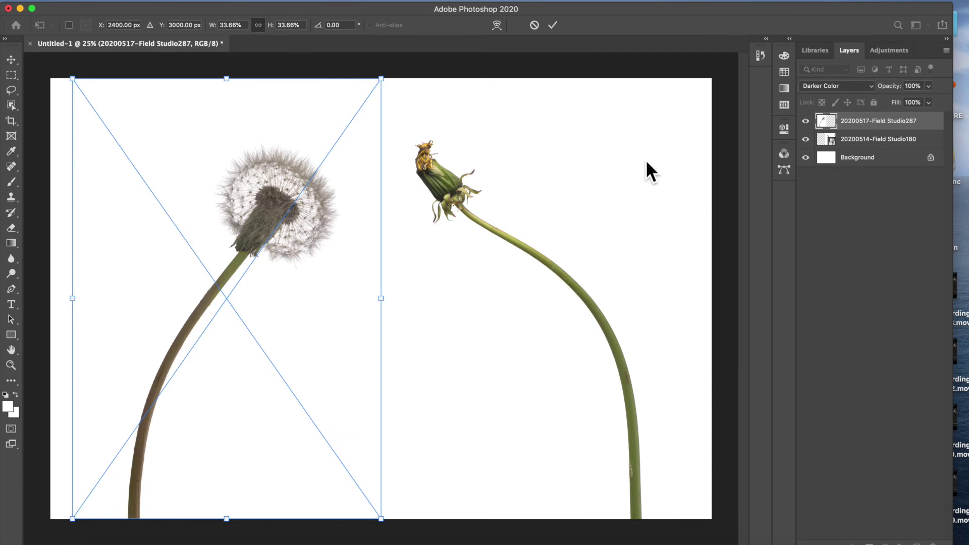
{"action": "left_click", "coordinate": [552, 25]}
{"action": "key", "text": "t"}
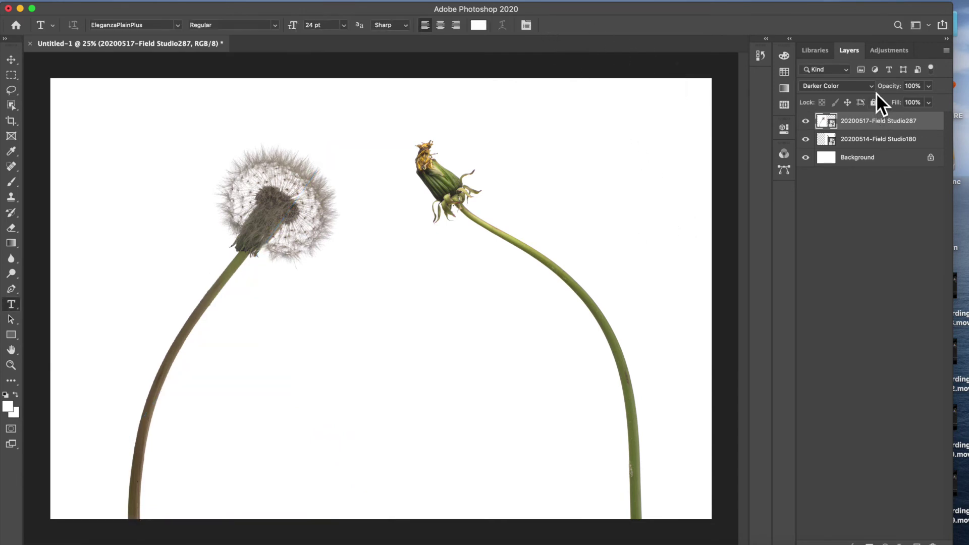
Set the 20200514-Field Studio180 layer's blend mode to Darker Color.
{"action": "left_click", "coordinate": [874, 91]}
{"action": "left_click", "coordinate": [898, 138]}
{"action": "left_click", "coordinate": [898, 139]}
{"action": "left_click", "coordinate": [873, 90]}
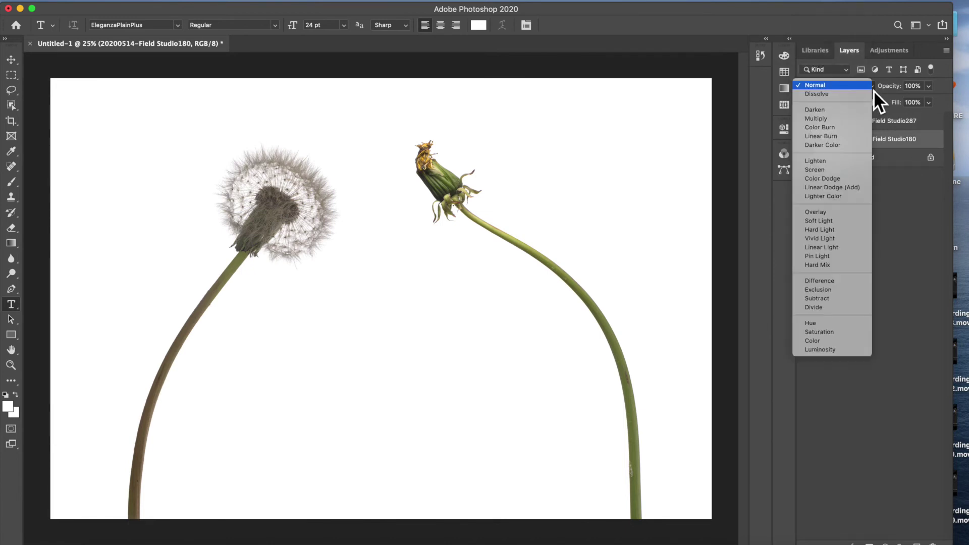
{"action": "left_click", "coordinate": [849, 145]}
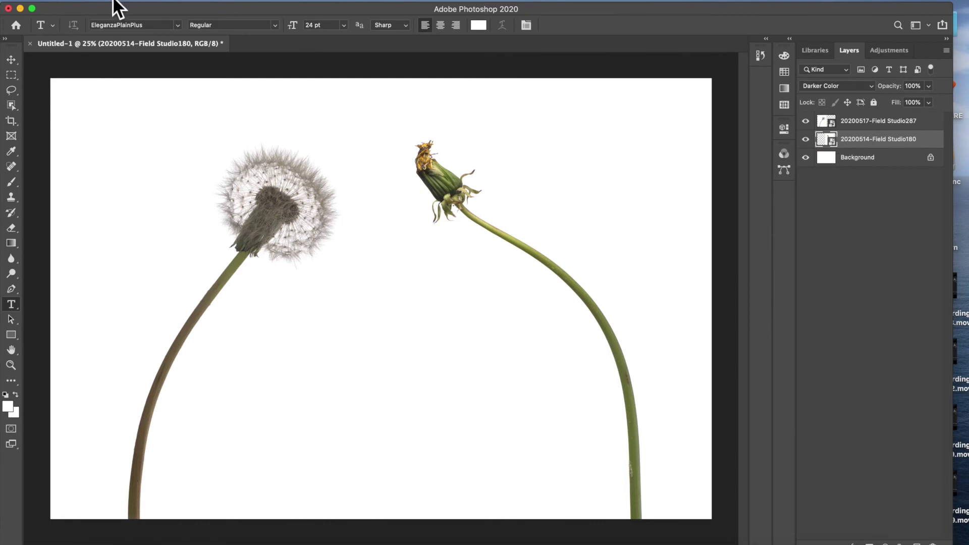
Place 20200517-Field Studio300 in the centre with Darker Color blending and commit it.
{"action": "left_click", "coordinate": [91, 3]}
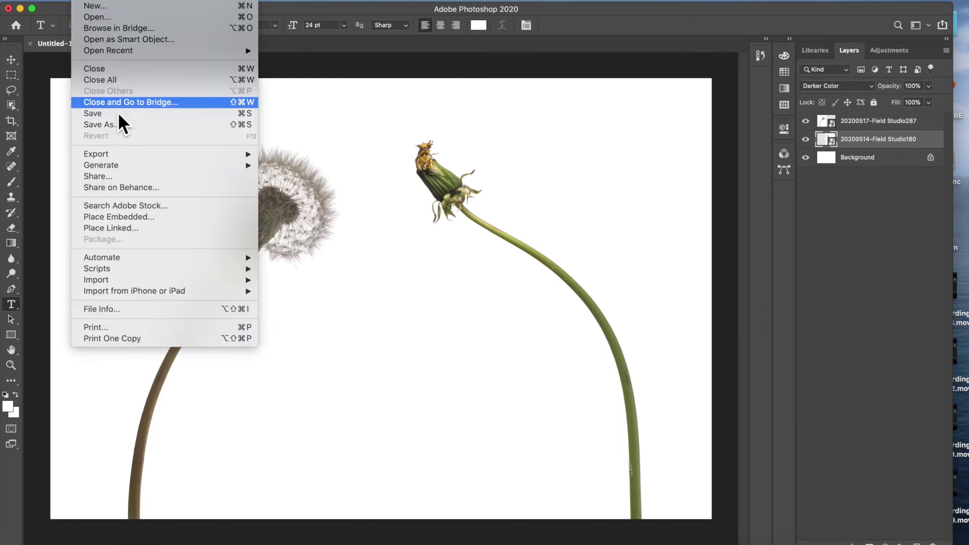
{"action": "left_click", "coordinate": [114, 217]}
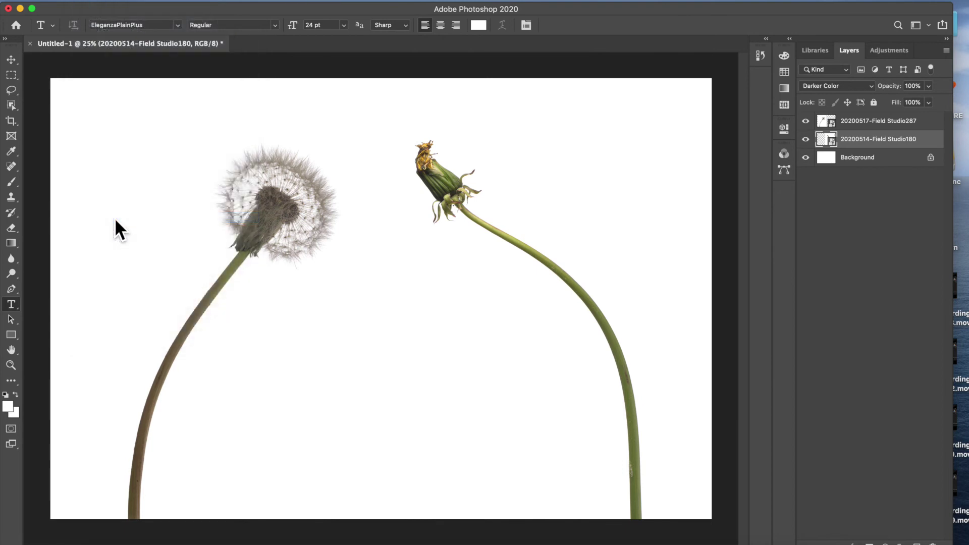
{"action": "double_click", "coordinate": [371, 123]}
{"action": "left_click", "coordinate": [872, 86]}
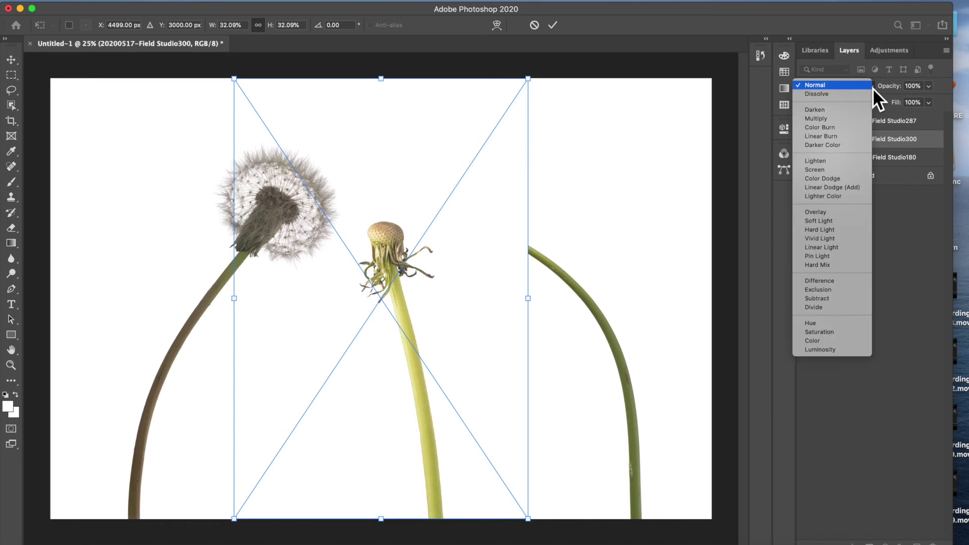
{"action": "left_click", "coordinate": [845, 146]}
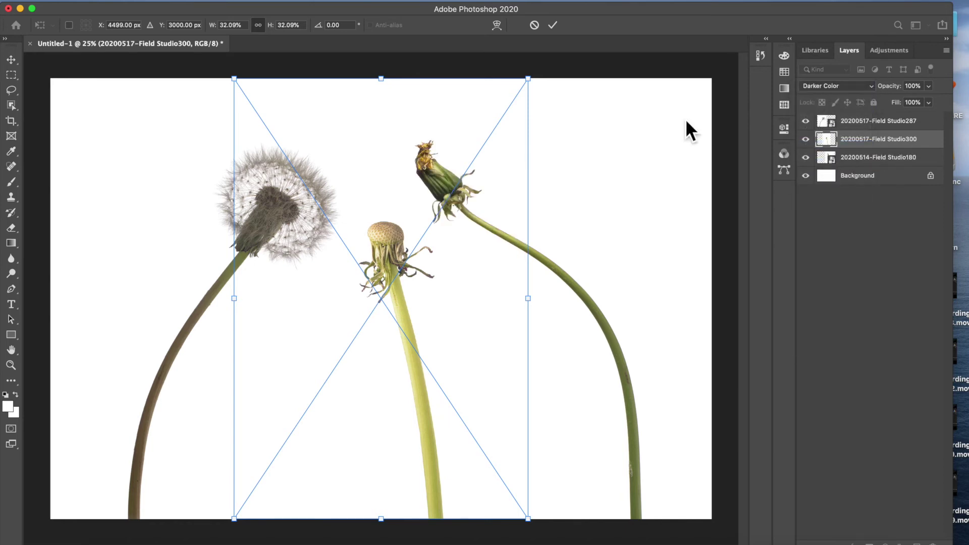
{"action": "left_click", "coordinate": [557, 28]}
{"action": "key", "text": "t"}
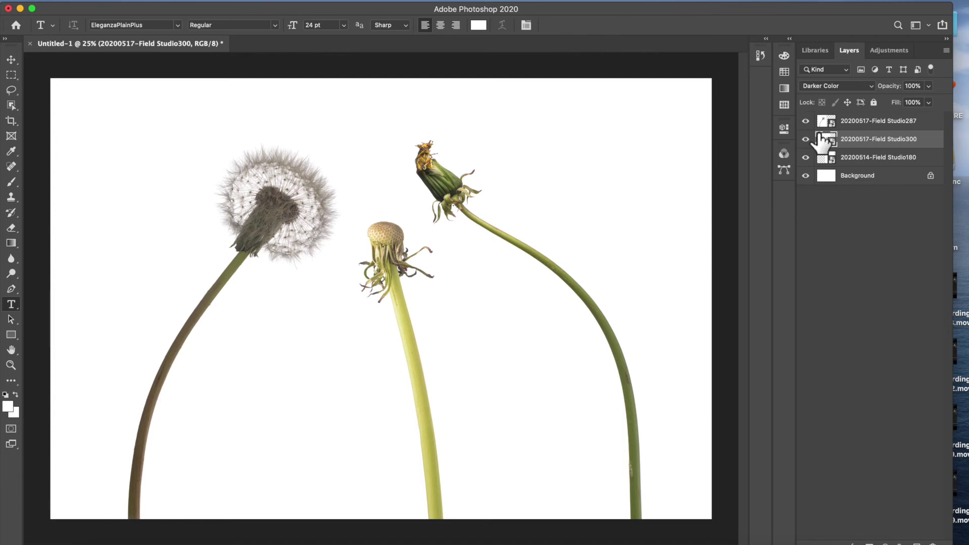
On the Background layer, select the white area around the dandelions with Color Range.
{"action": "left_click", "coordinate": [887, 174]}
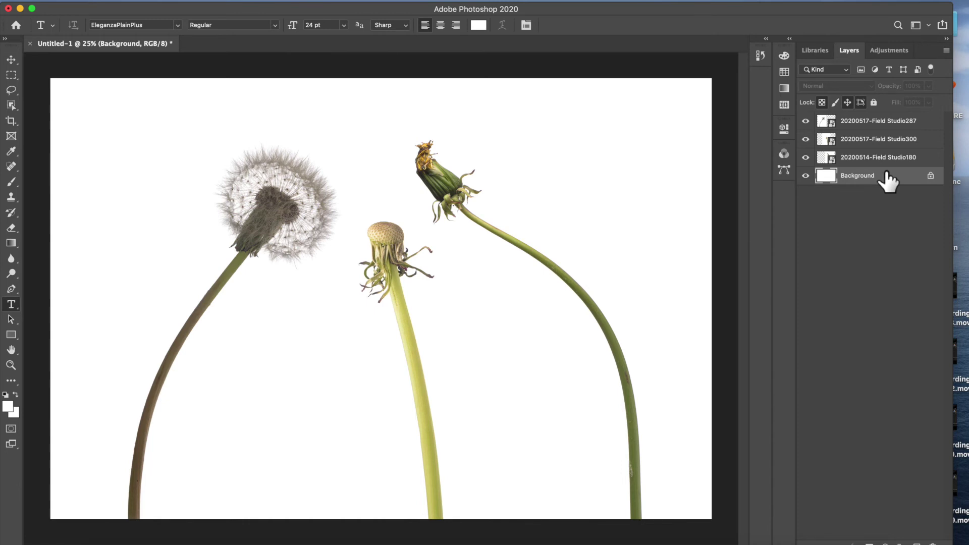
{"action": "left_click", "coordinate": [232, 2]}
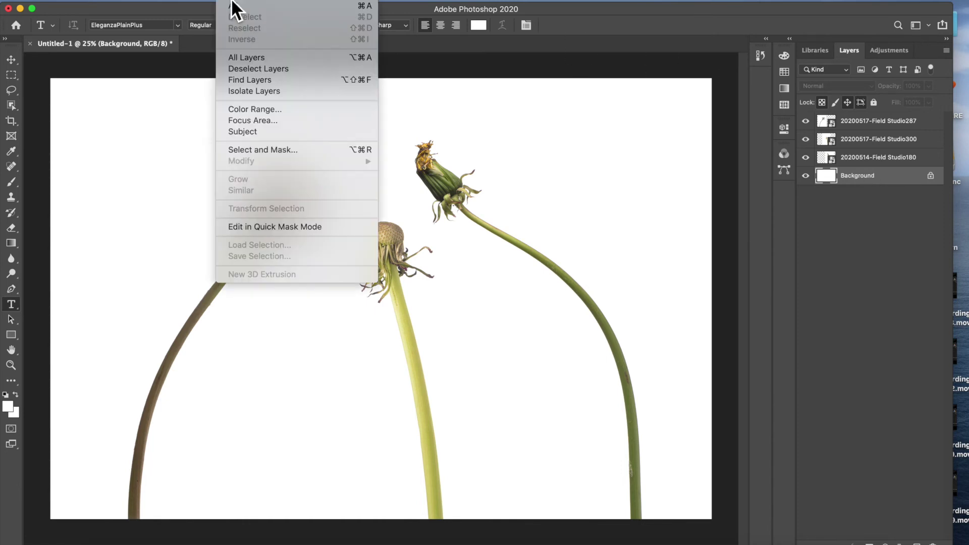
{"action": "left_click", "coordinate": [248, 109]}
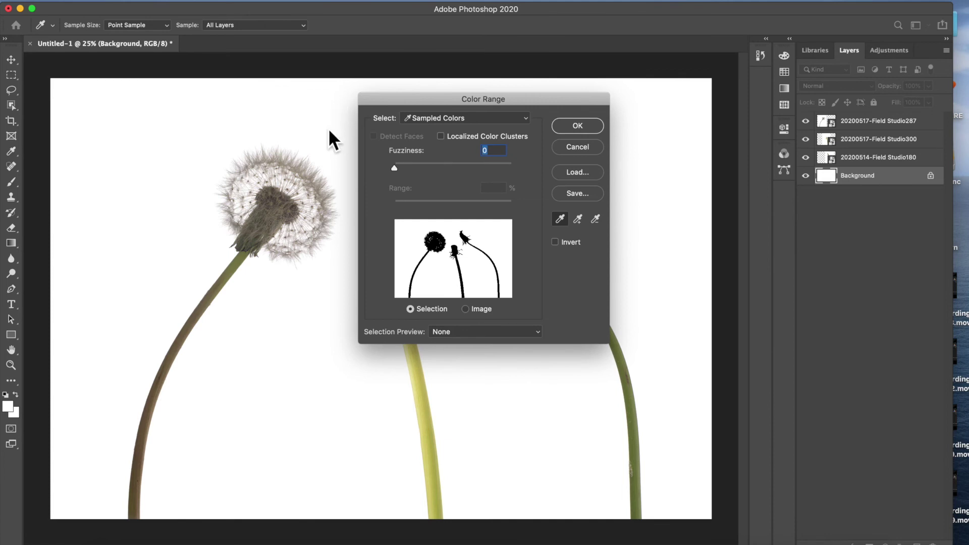
{"action": "left_click", "coordinate": [565, 131]}
{"action": "key", "text": "t"}
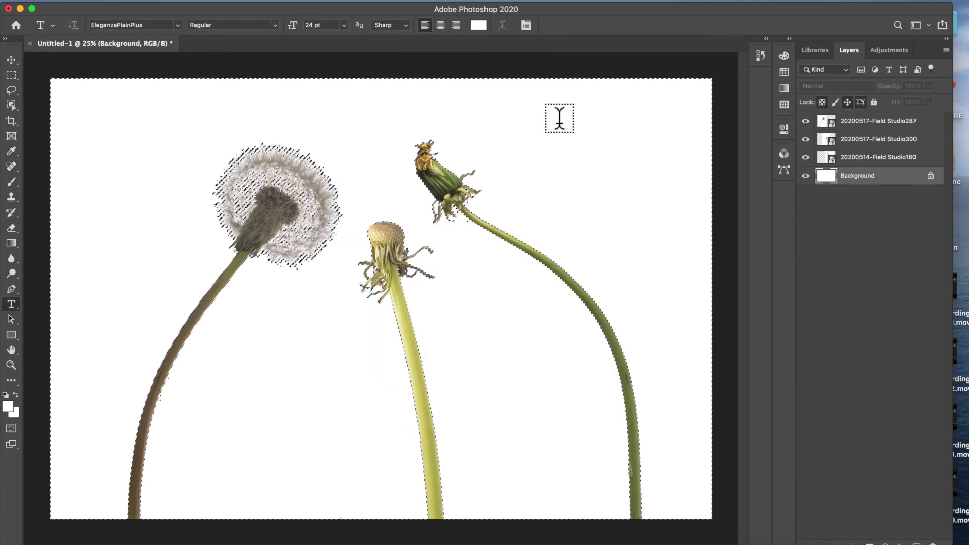
Expand the white-area selection by 1 pixel.
{"action": "left_click", "coordinate": [247, 3]}
{"action": "mouse_move", "coordinate": [269, 159]}
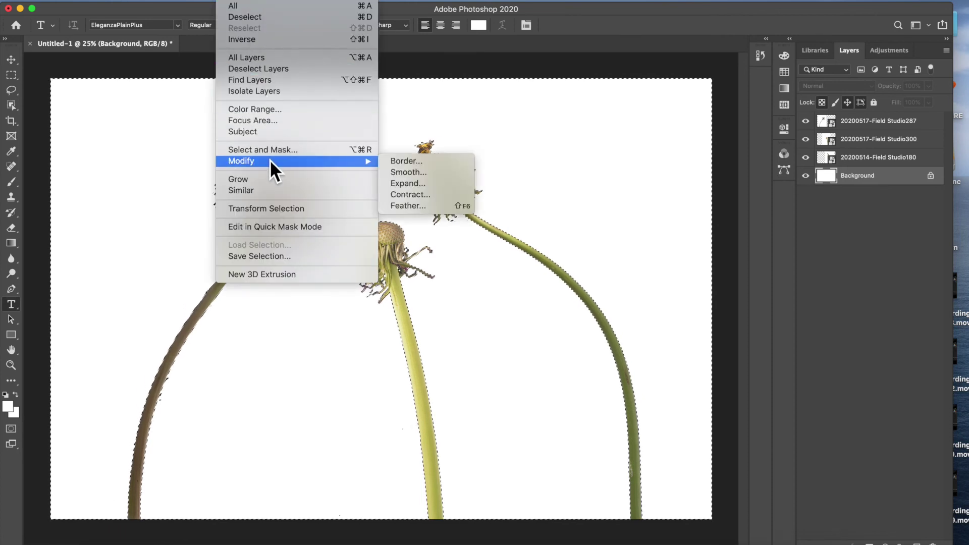
{"action": "left_click", "coordinate": [399, 186]}
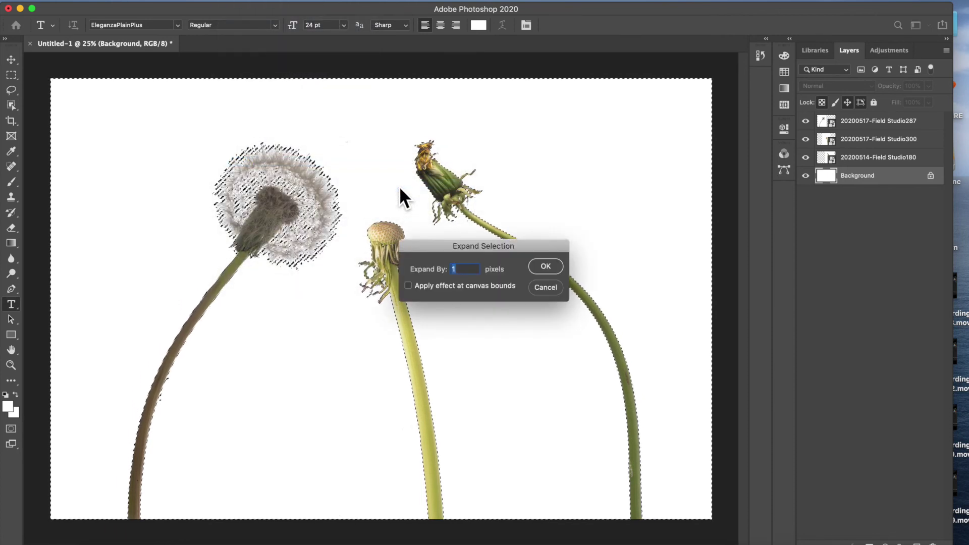
{"action": "left_click", "coordinate": [542, 264]}
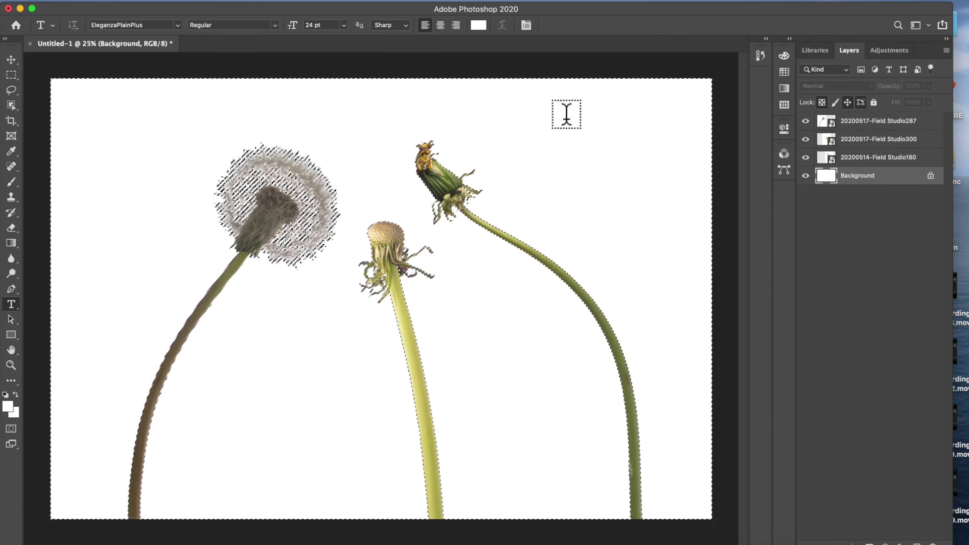
Fill the selected white background with a pale cream colour, then deselect.
{"action": "left_click", "coordinate": [117, 4]}
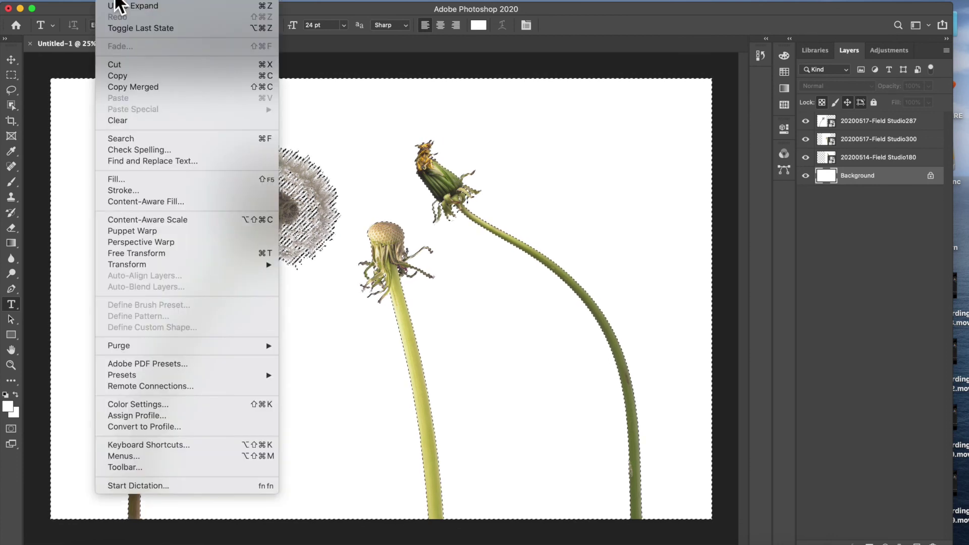
{"action": "left_click", "coordinate": [124, 177]}
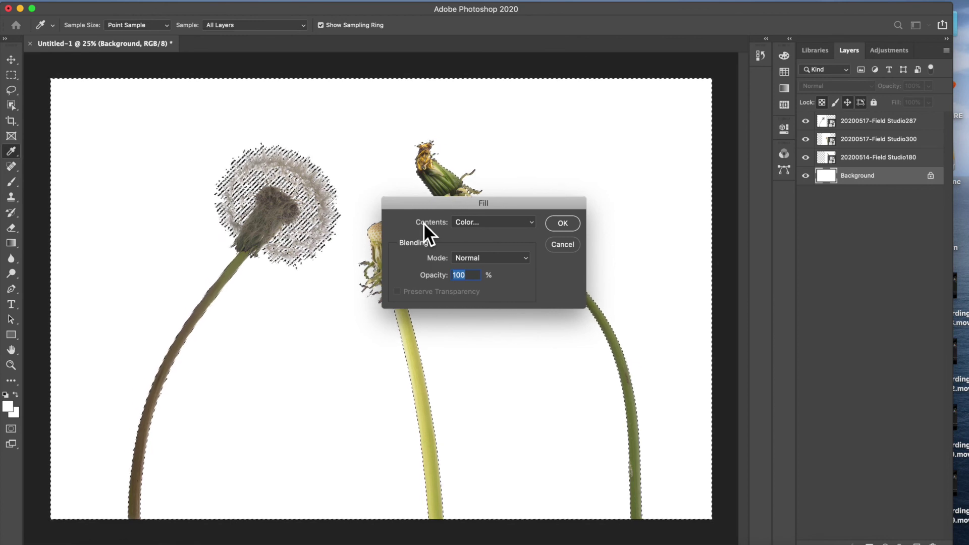
{"action": "left_click", "coordinate": [533, 223]}
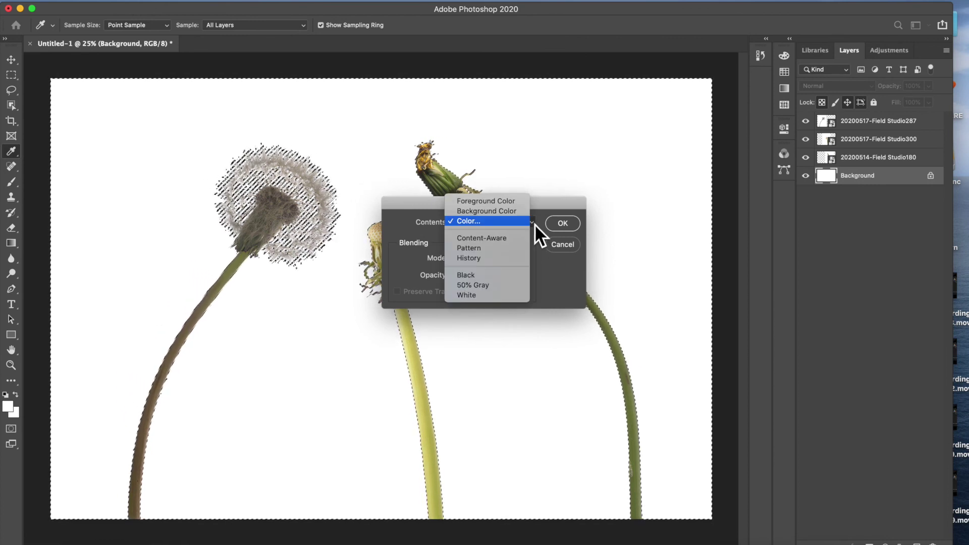
{"action": "left_click", "coordinate": [561, 225]}
{"action": "left_click", "coordinate": [561, 225]}
{"action": "key", "text": "t"}
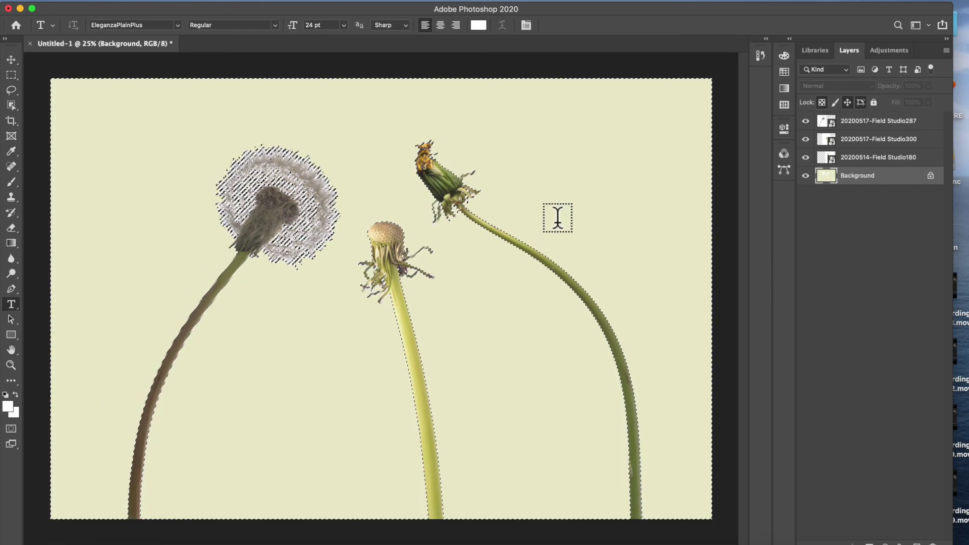
{"action": "key", "text": "super+d"}
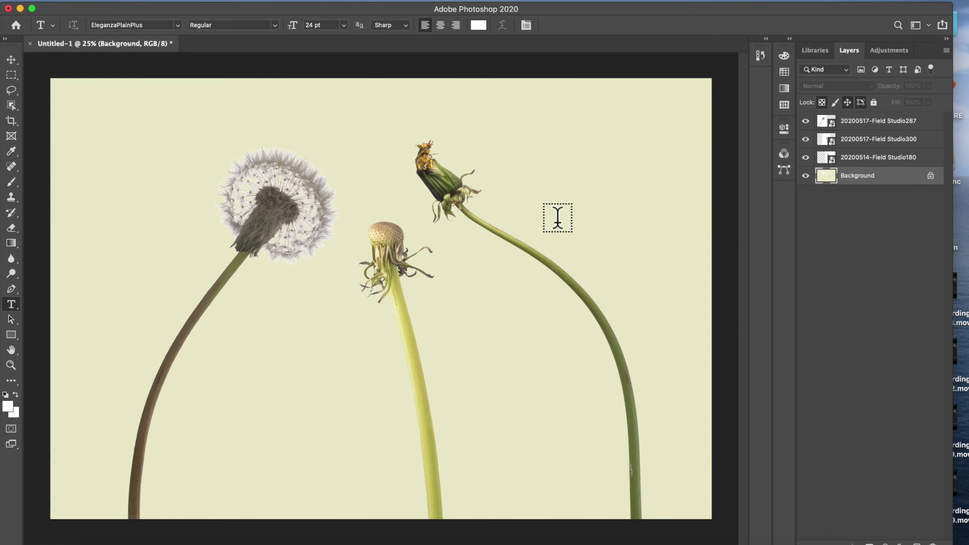